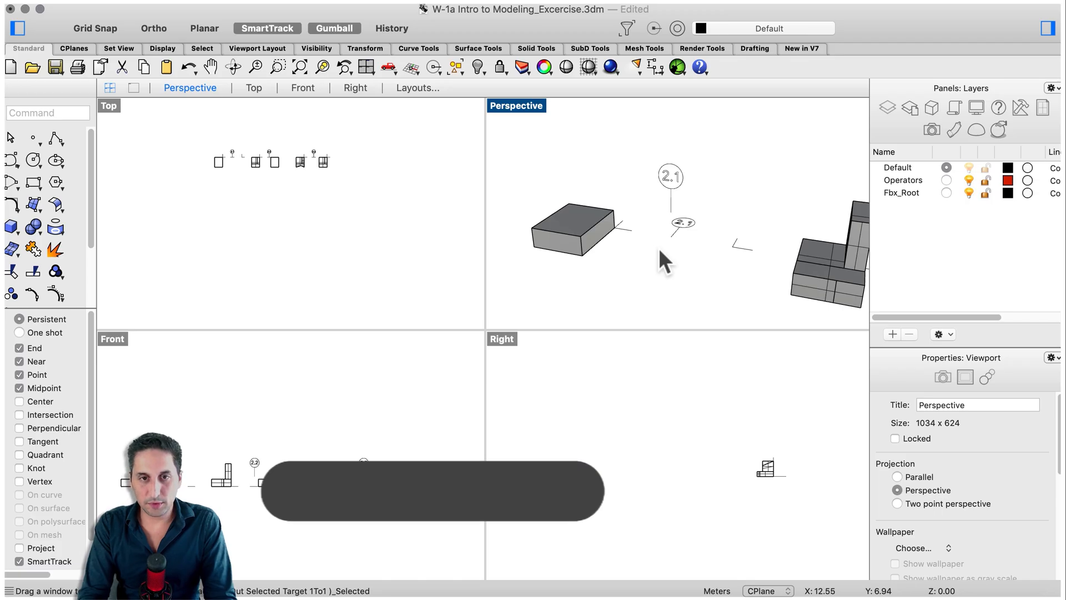
Draw a box about 9.3 m high, starting its base at the corner marker beside label 2.1.
{"action": "type", "text": "Box"}
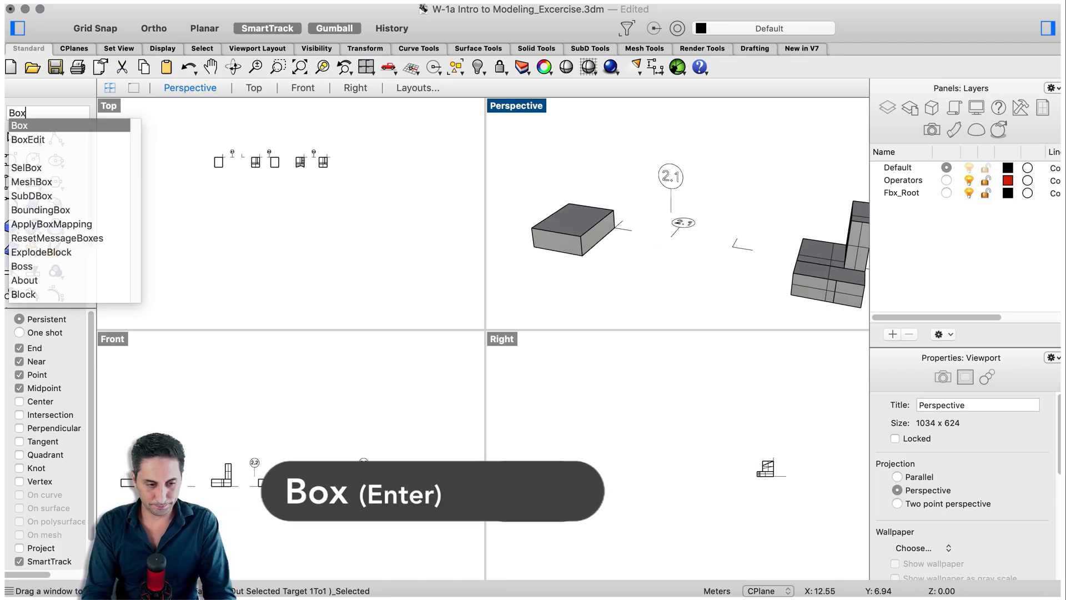
{"action": "key", "text": "Return"}
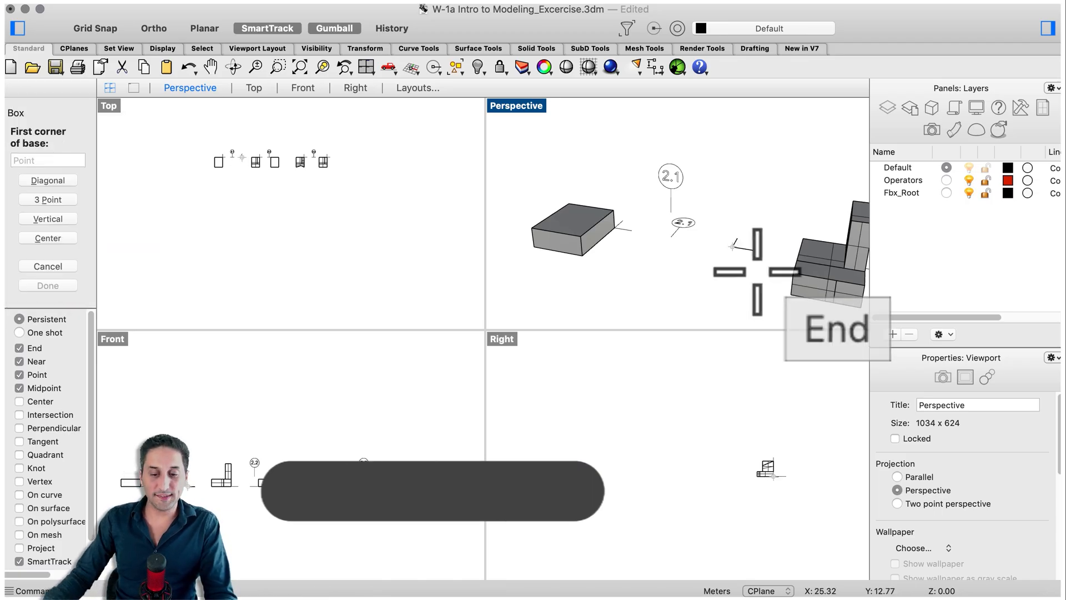
{"action": "left_click", "coordinate": [732, 244]}
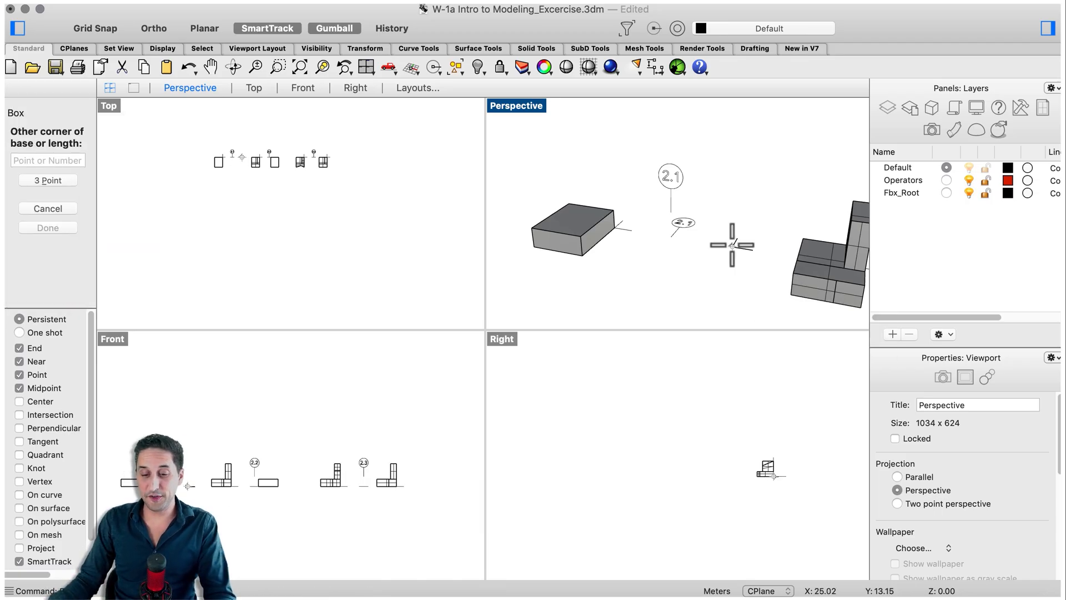
{"action": "left_click", "coordinate": [666, 273]}
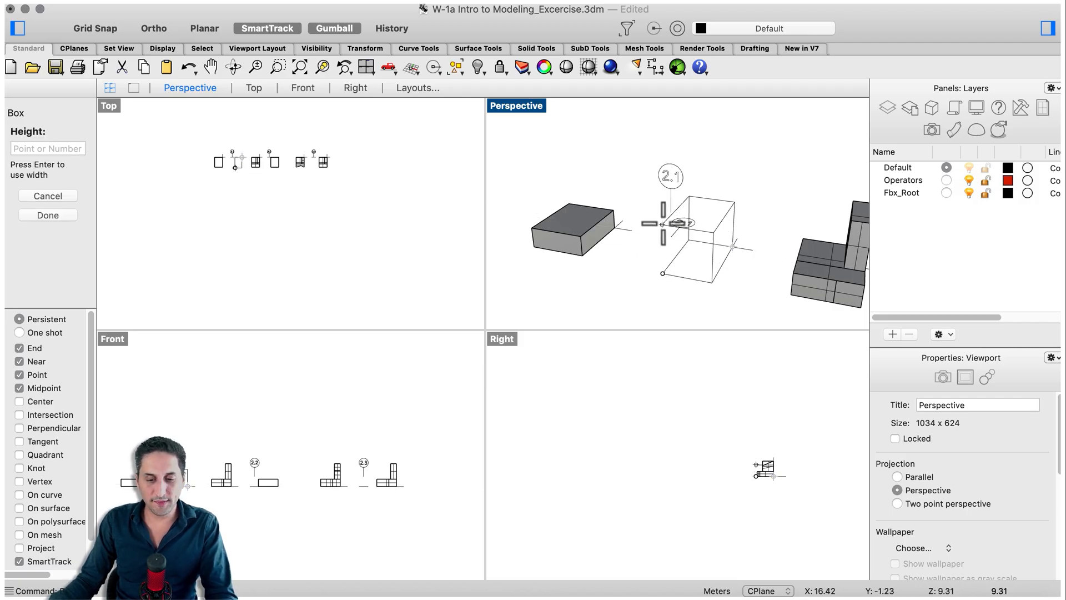
{"action": "left_click", "coordinate": [662, 226]}
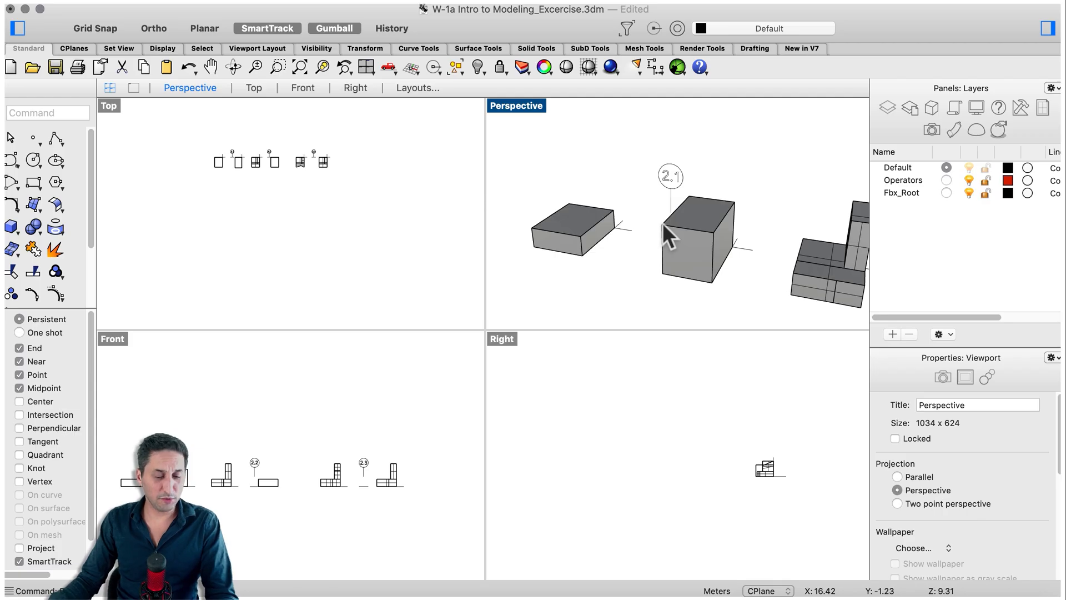
{"action": "left_click", "coordinate": [660, 264]}
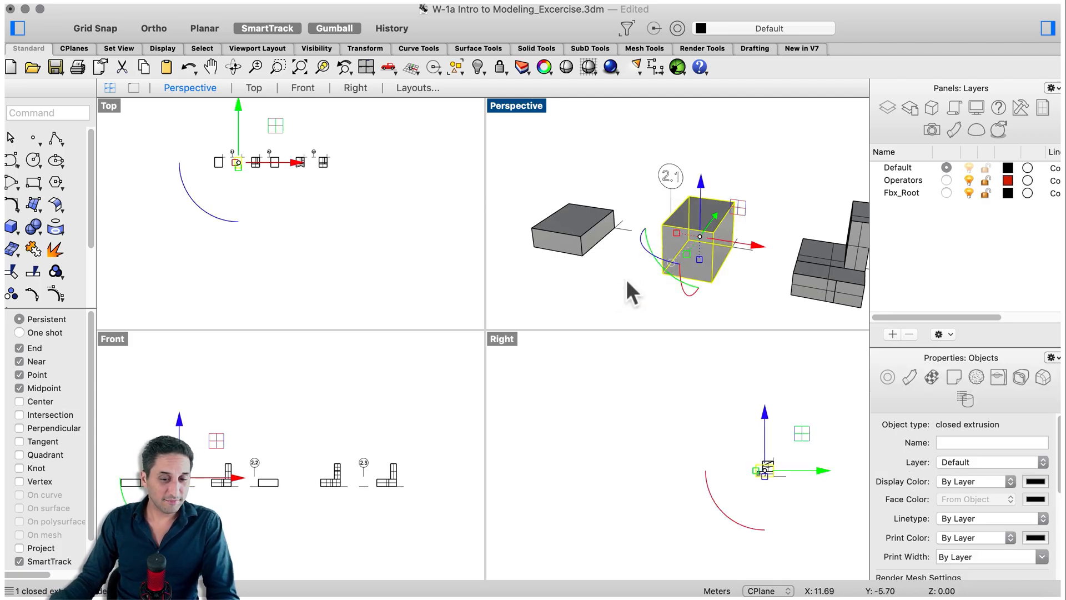
{"action": "left_click", "coordinate": [620, 282]}
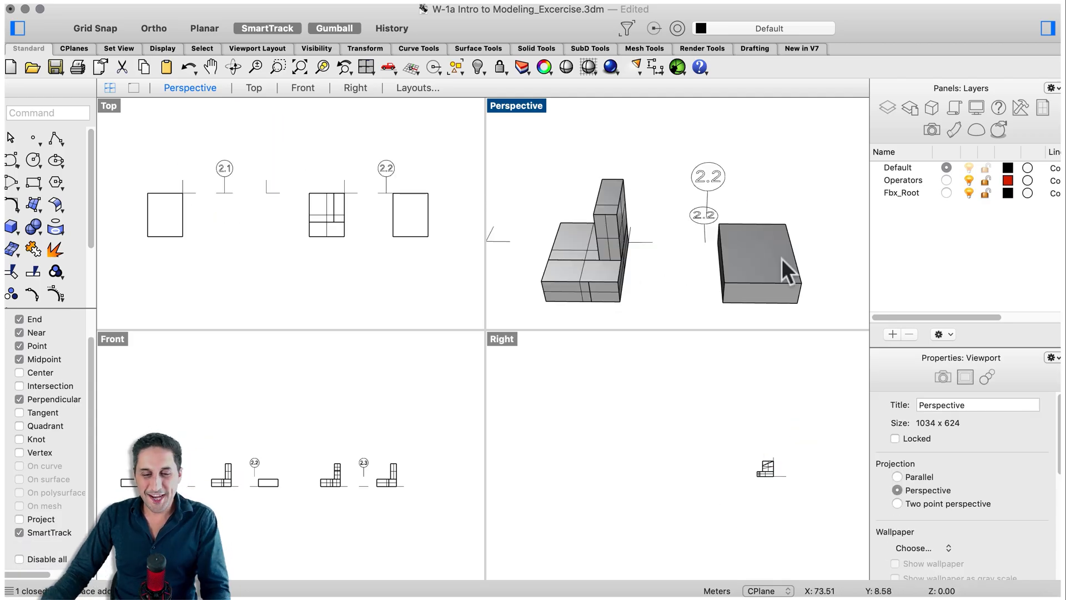
{"action": "right_click_drag", "start_coordinate": [814, 290], "coordinate": [804, 269], "text": "shift"}
{"action": "left_click", "coordinate": [780, 248]}
{"action": "left_click", "coordinate": [829, 282]}
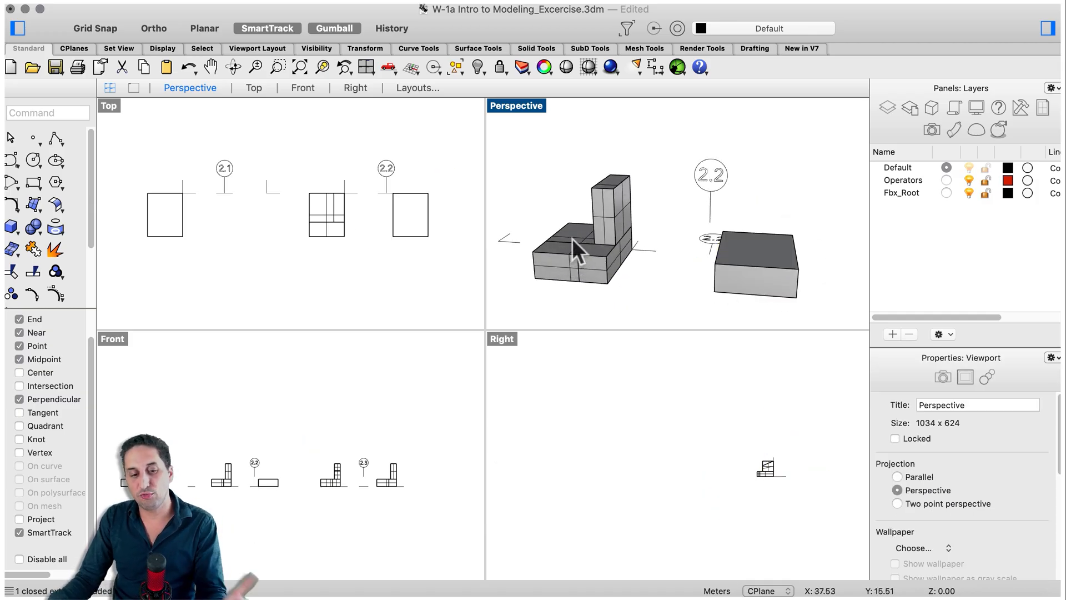
{"action": "right_click_drag", "start_coordinate": [661, 280], "coordinate": [671, 287]}
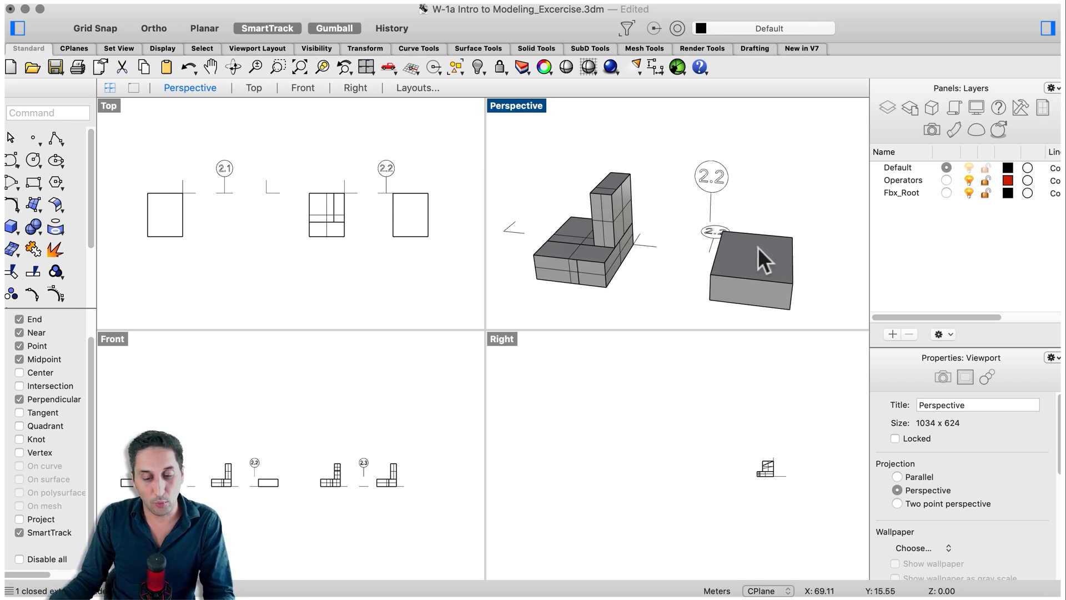
{"action": "right_click_drag", "start_coordinate": [757, 247], "coordinate": [784, 261]}
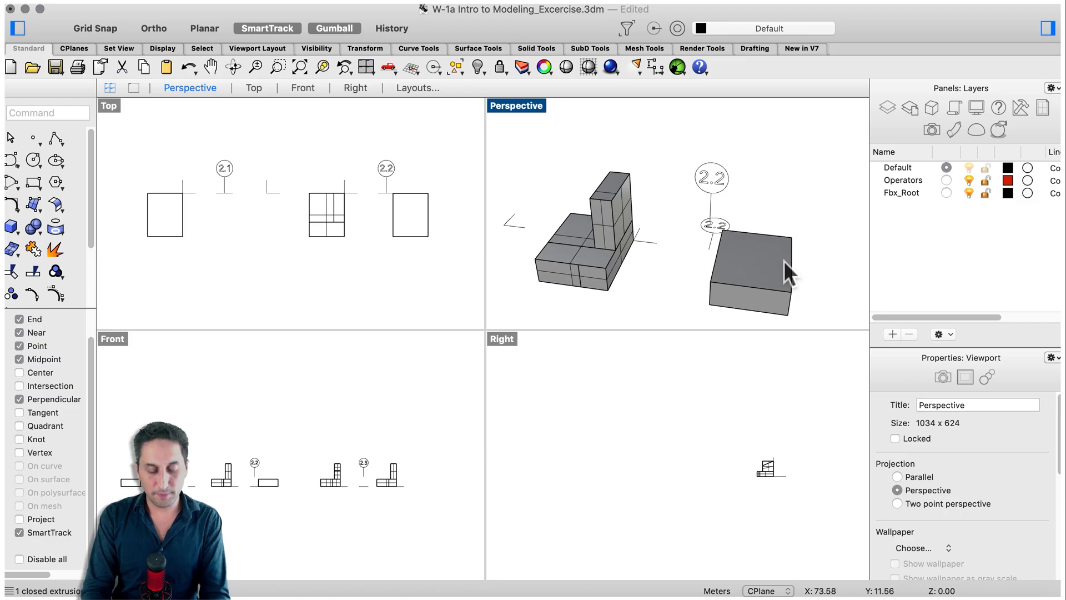
Split the top face of the box beside label 2.2 crosswise with SplitFace, enabling the Perpendicular snap for the axis end point.
{"action": "type", "text": "spl"}
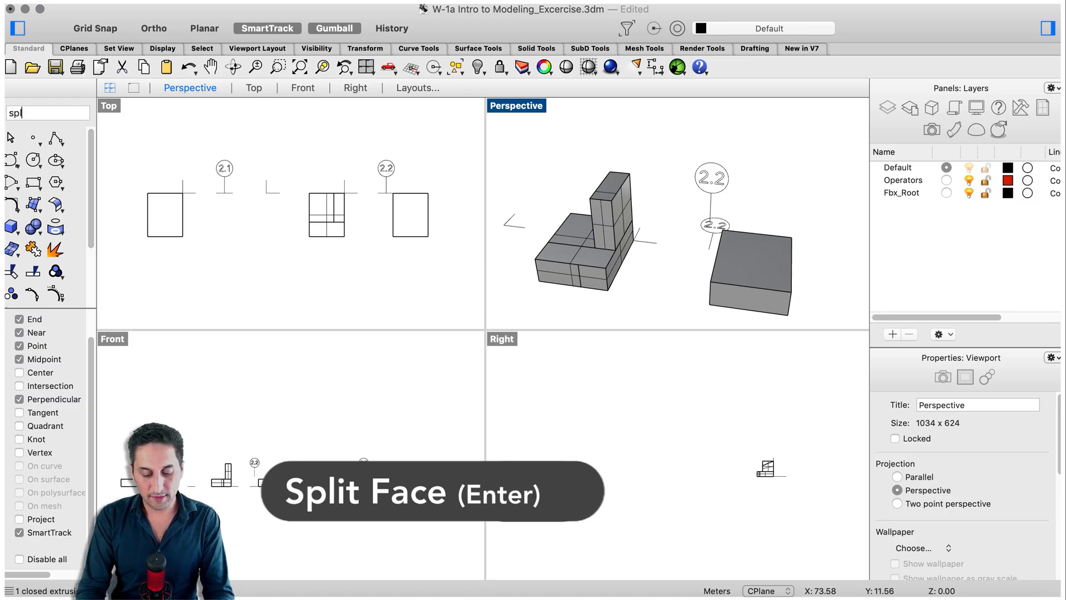
{"action": "type", "text": "itFace"}
{"action": "key", "text": "Return"}
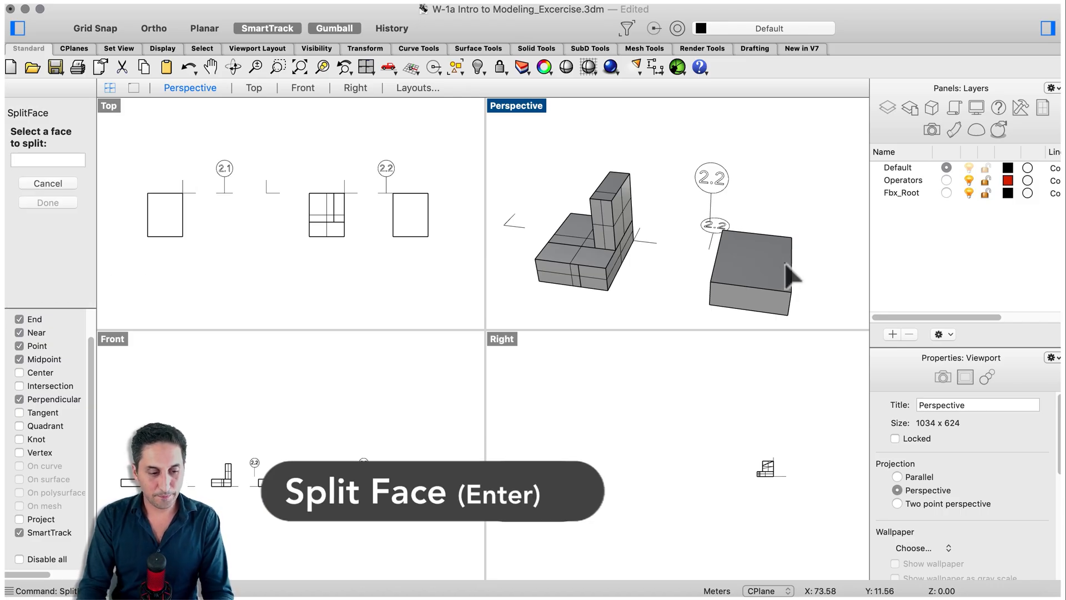
{"action": "left_click", "coordinate": [747, 278]}
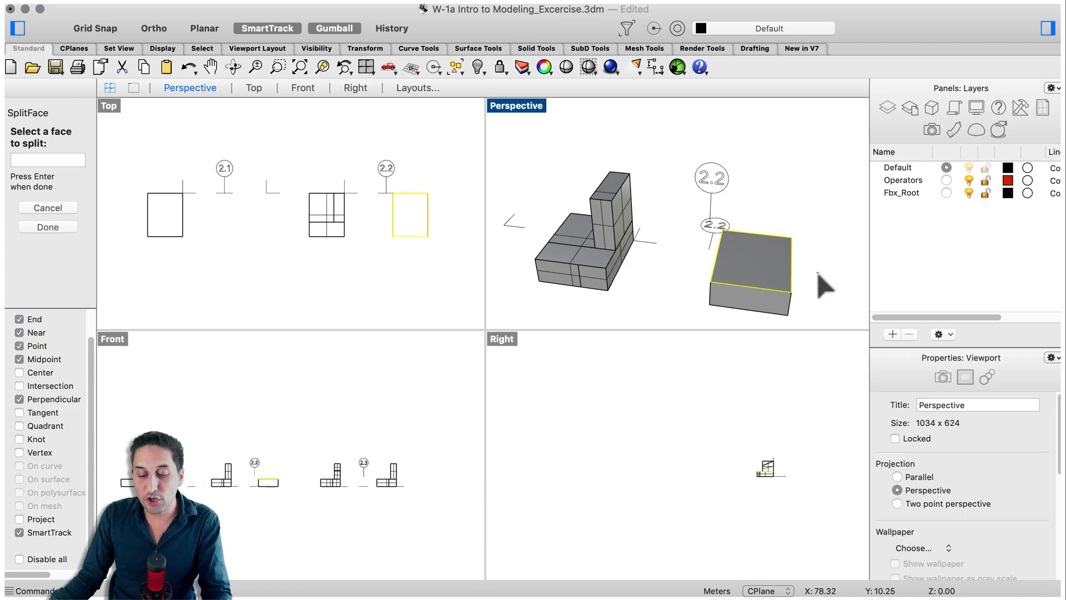
{"action": "scroll", "coordinate": [810, 285], "scroll_direction": "up", "scroll_amount": 2}
{"action": "key", "text": "Return"}
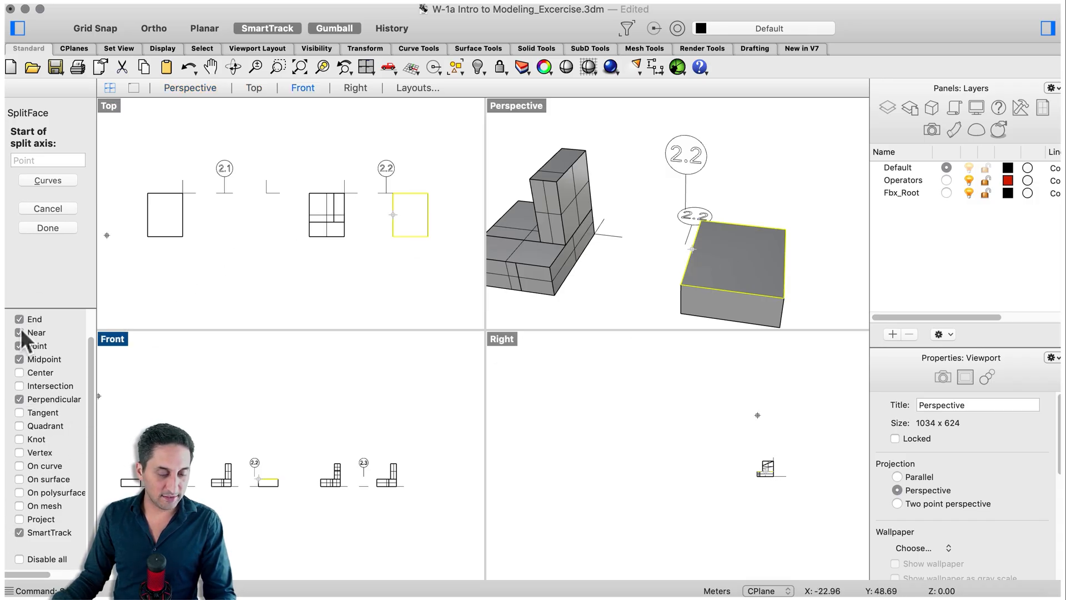
{"action": "left_click", "coordinate": [687, 263]}
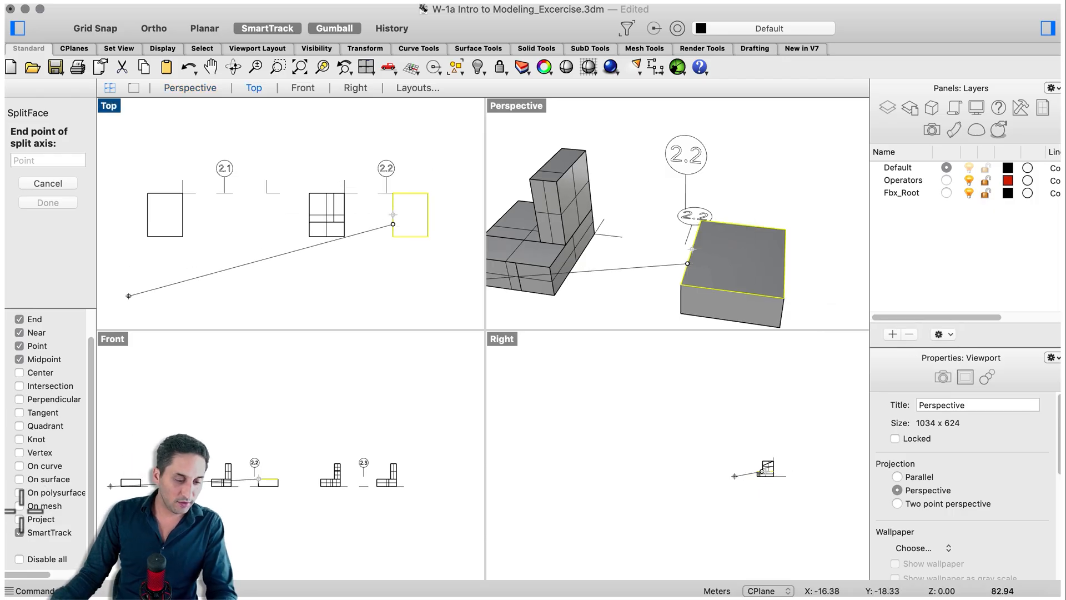
{"action": "left_click", "coordinate": [20, 398]}
{"action": "left_click", "coordinate": [785, 274]}
{"action": "key", "text": "Return"}
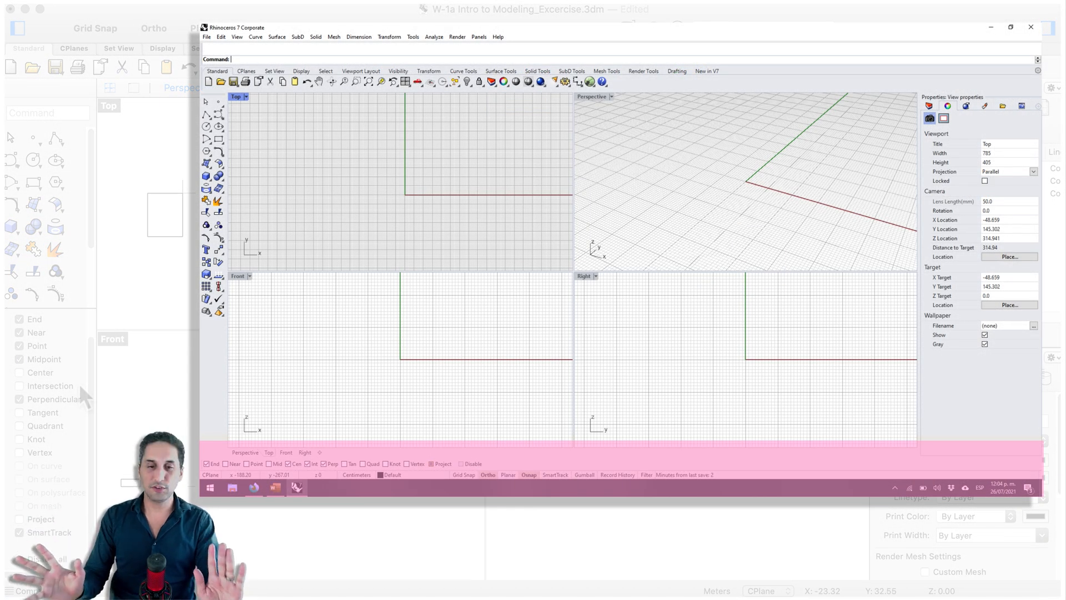
Split the larger top face of the 2.2 box lengthwise, from its back edge perpendicular to the crosswise split line.
{"action": "scroll", "coordinate": [734, 221], "scroll_direction": "up", "scroll_amount": 2}
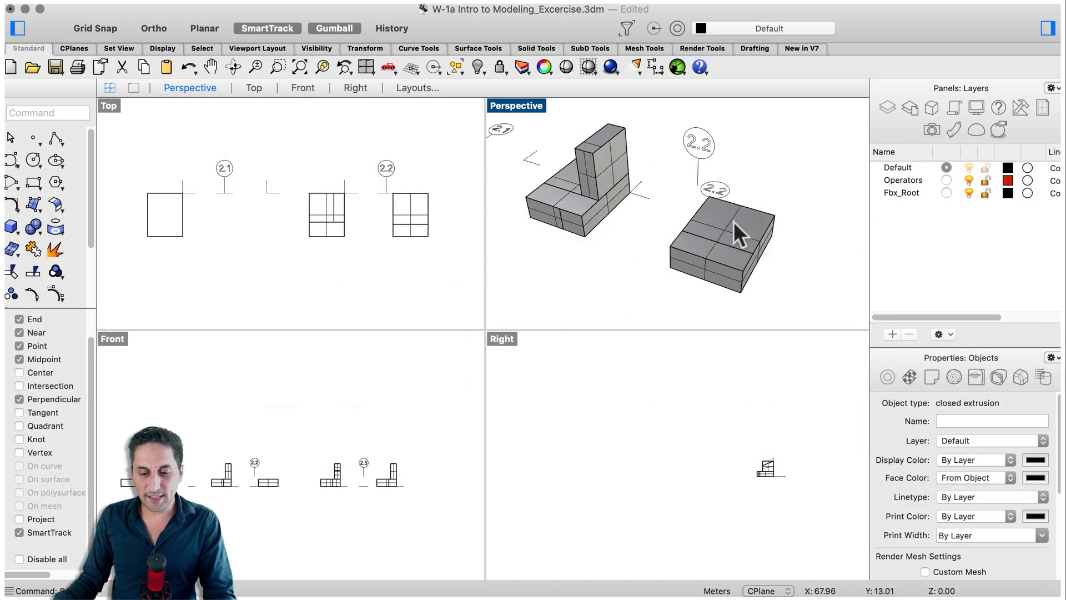
{"action": "key", "text": "space"}
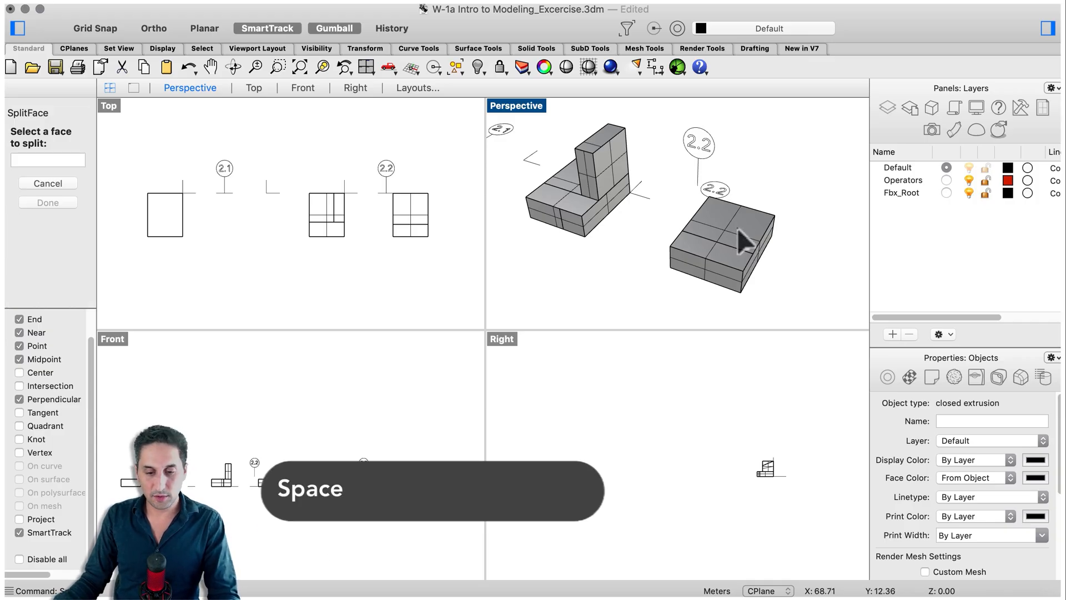
{"action": "left_click", "coordinate": [740, 238]}
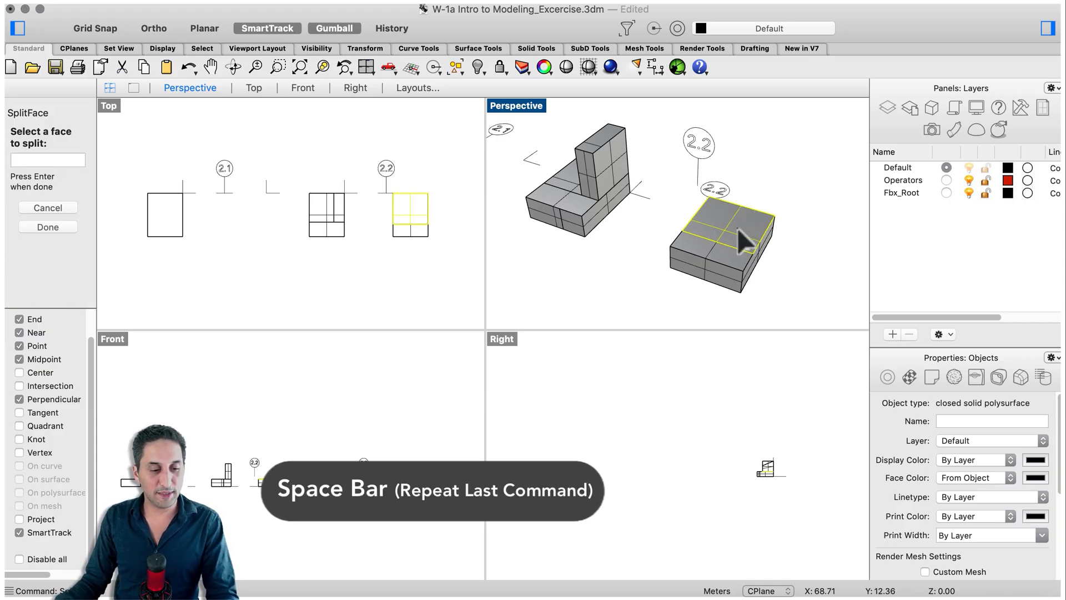
{"action": "key", "text": "Return"}
{"action": "scroll", "coordinate": [744, 222], "scroll_direction": "up", "scroll_amount": 2}
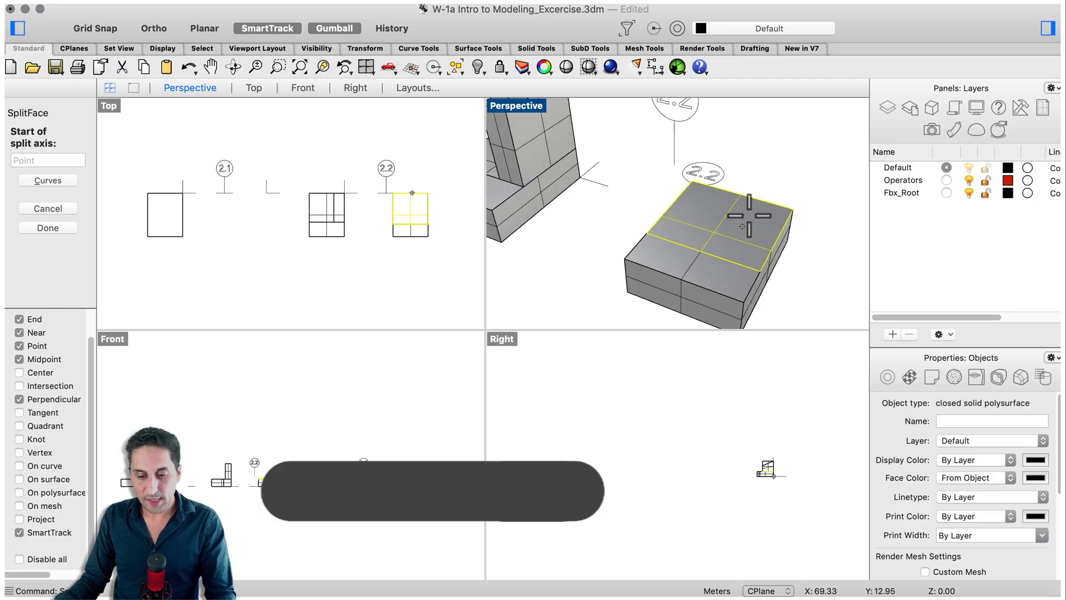
{"action": "left_click", "coordinate": [755, 200]}
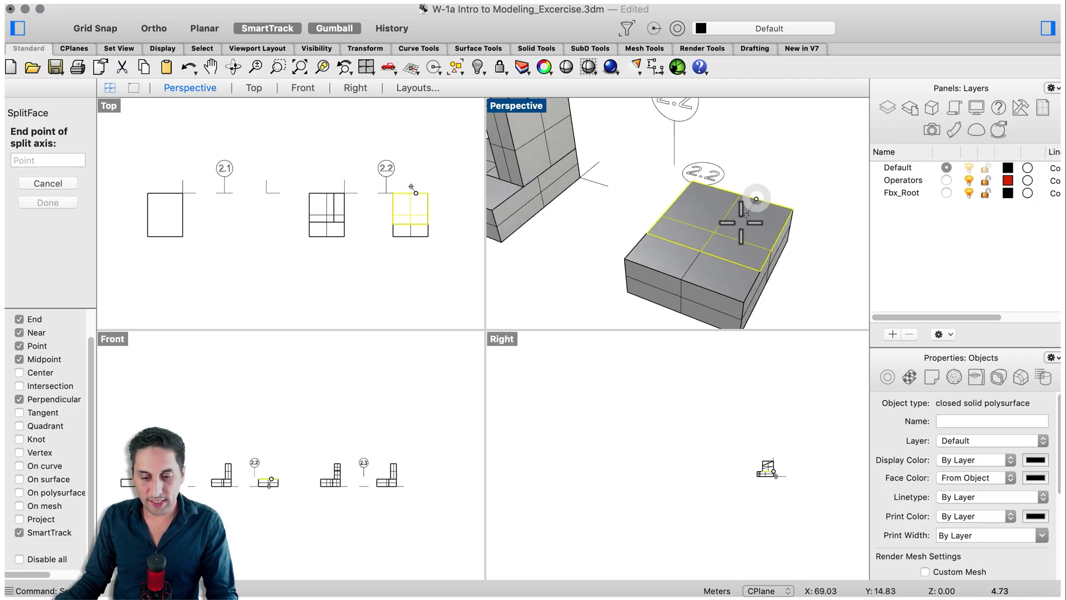
{"action": "left_click", "coordinate": [720, 256]}
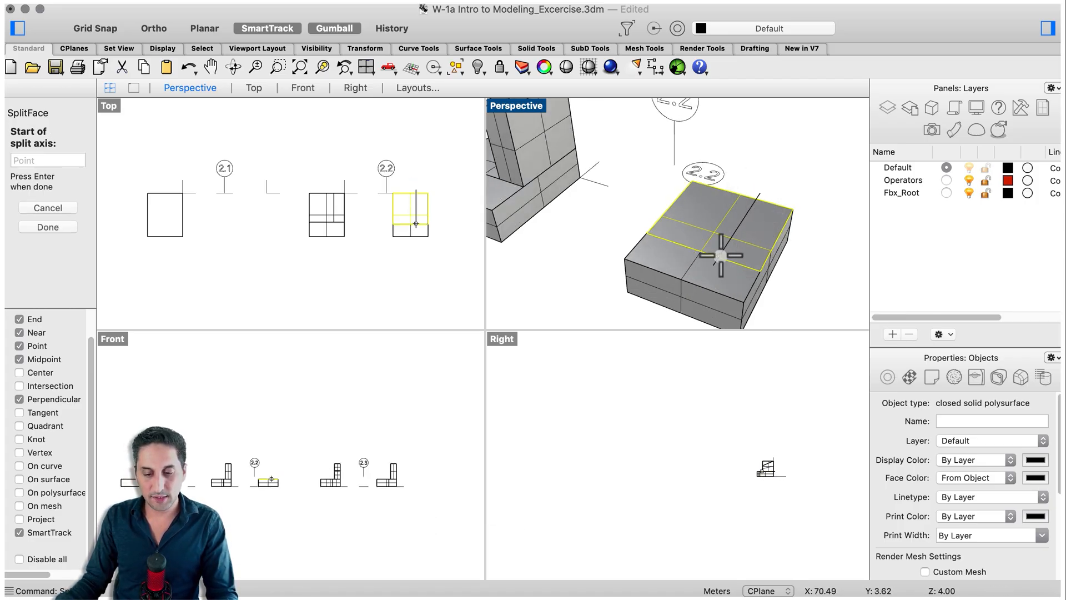
{"action": "key", "text": "Return"}
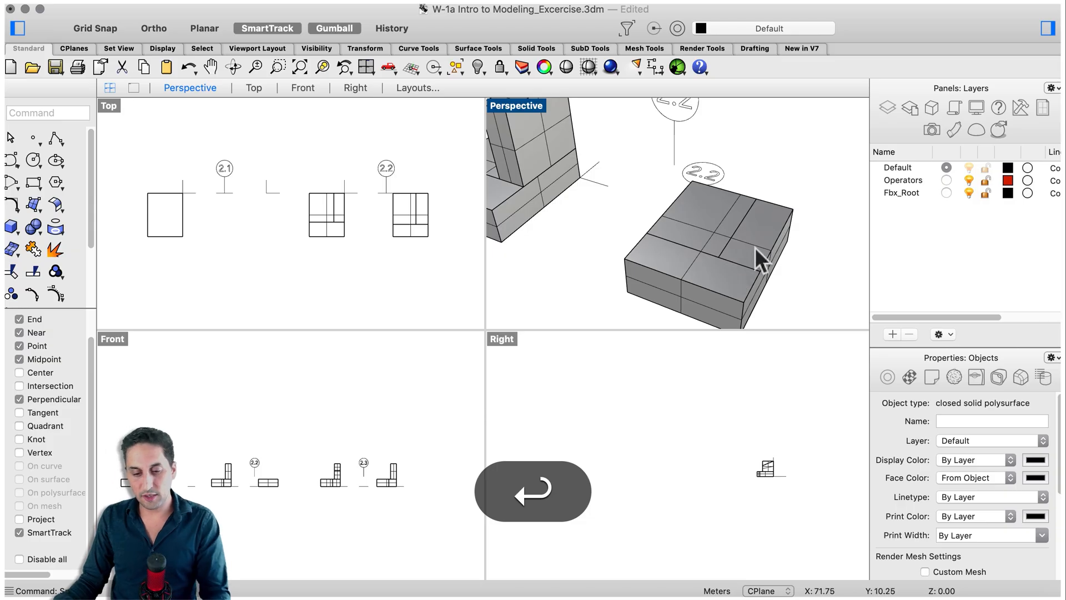
Split the front face of the 2.2 box vertically, from its upper edge perpendicular to its lower edge, just right of the middle.
{"action": "right_click_drag", "start_coordinate": [705, 281], "coordinate": [710, 212]}
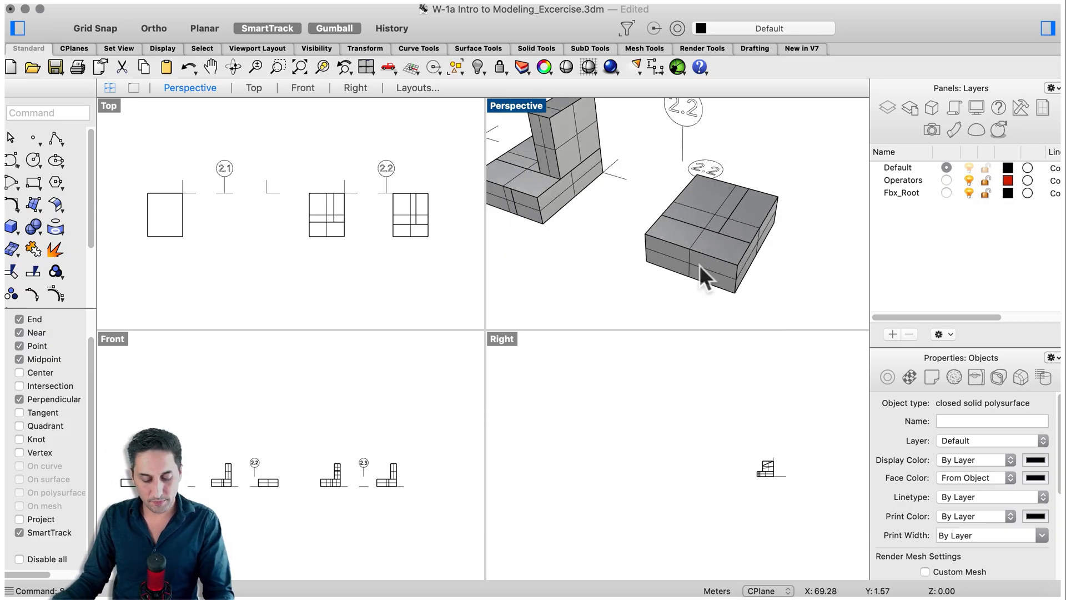
{"action": "key", "text": "space"}
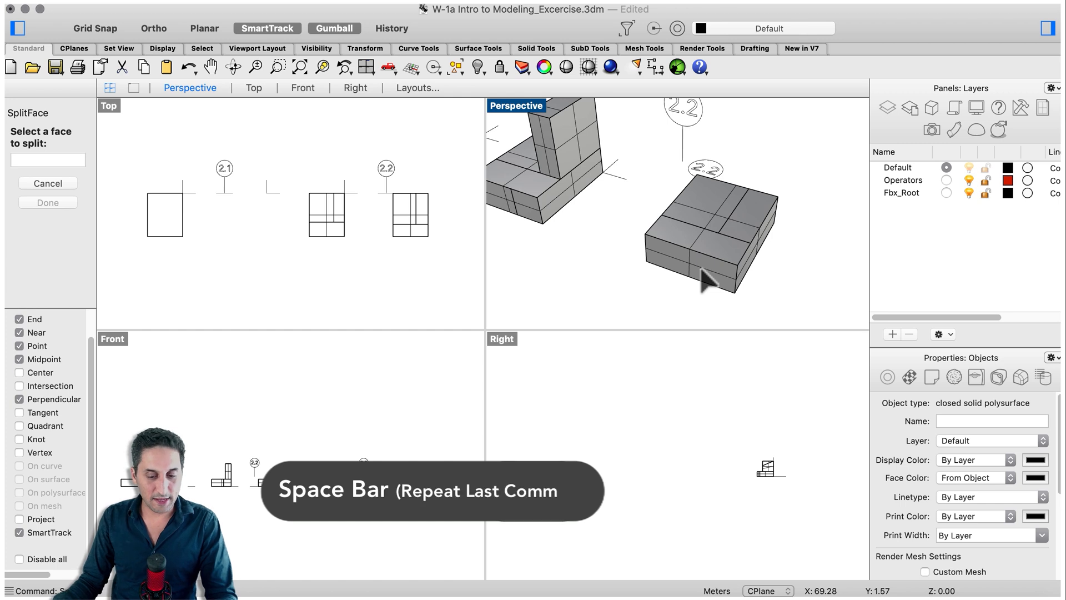
{"action": "left_click", "coordinate": [707, 281]}
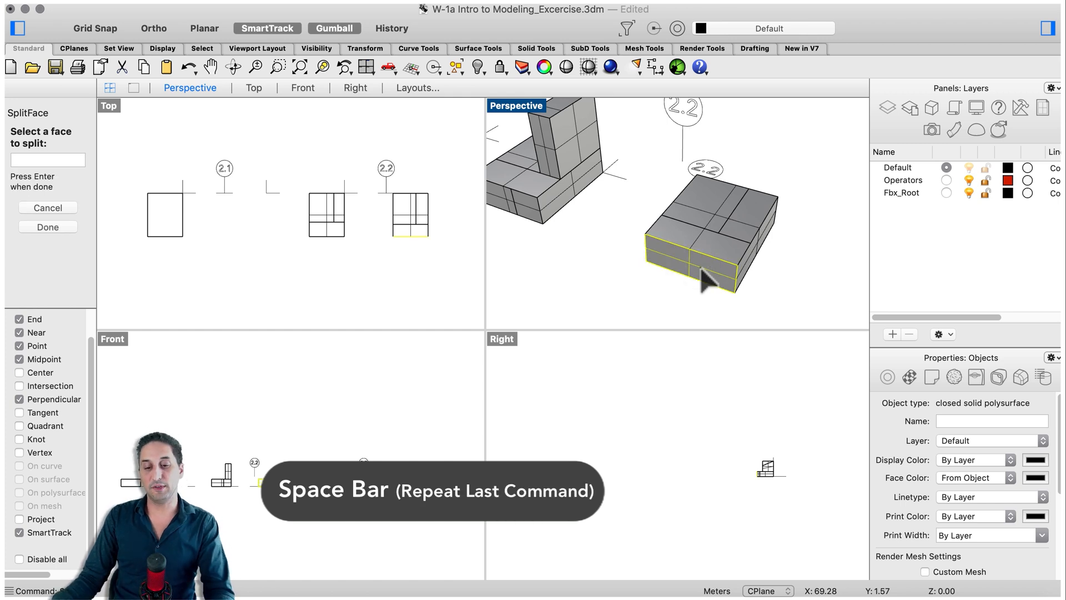
{"action": "key", "text": "Return"}
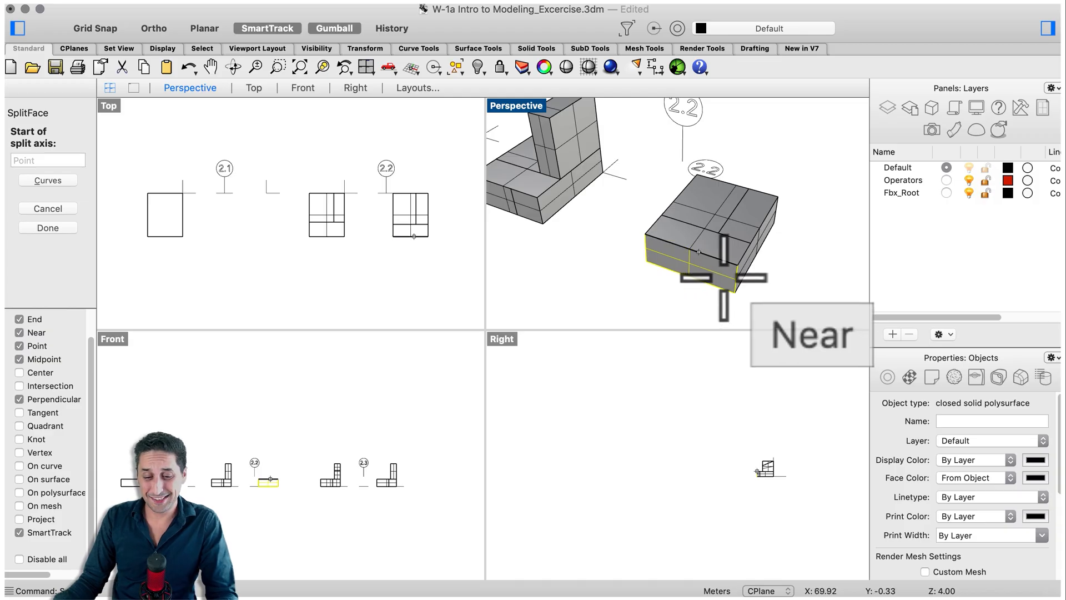
{"action": "left_click", "coordinate": [707, 277]}
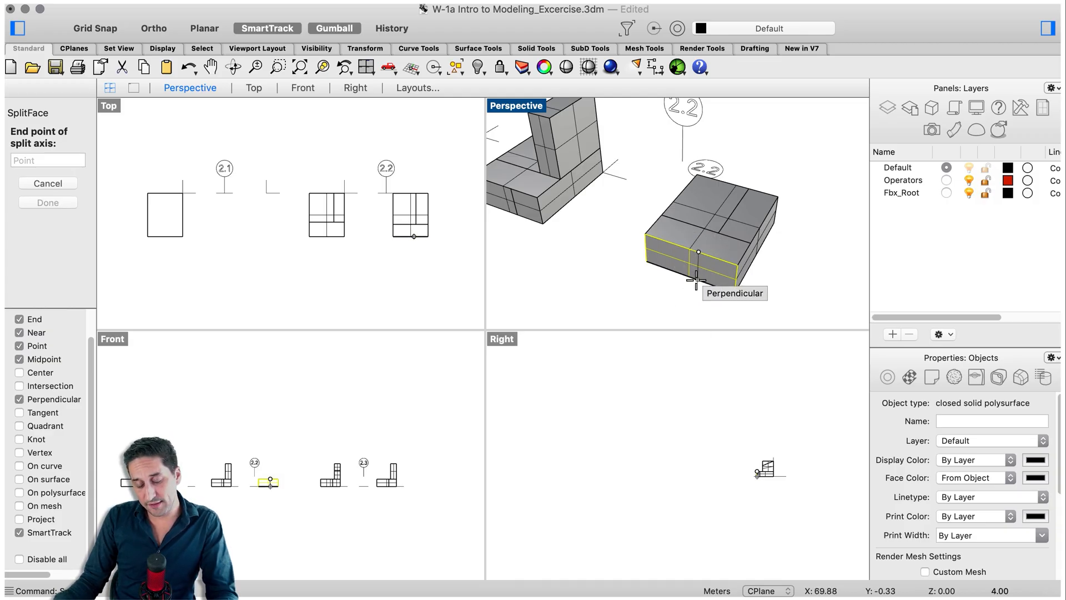
{"action": "scroll", "coordinate": [700, 277], "scroll_direction": "up", "scroll_amount": 5}
{"action": "left_click", "coordinate": [700, 278]}
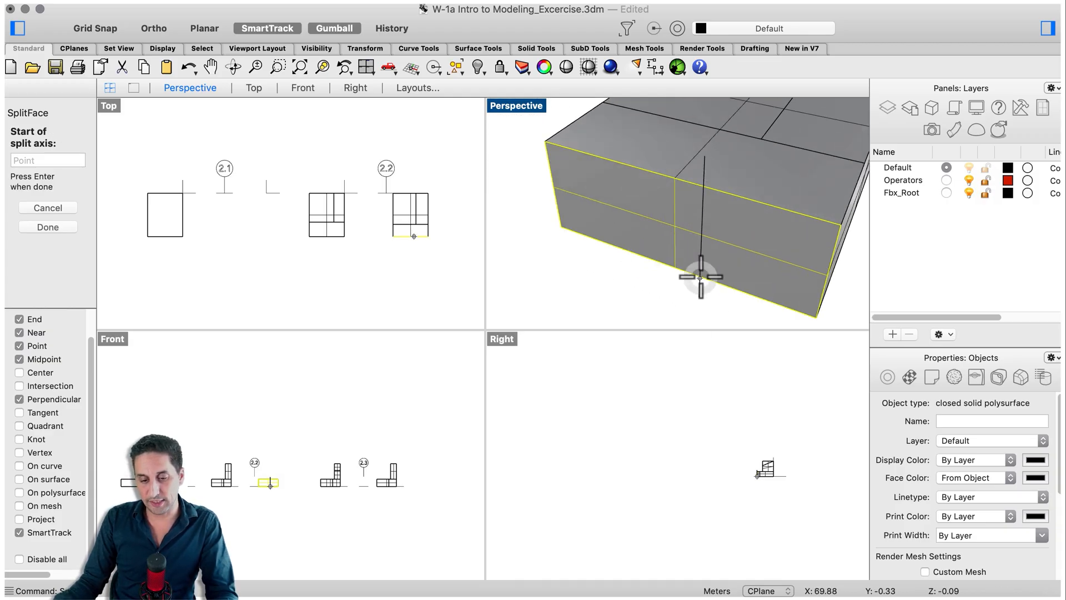
{"action": "key", "text": "Return"}
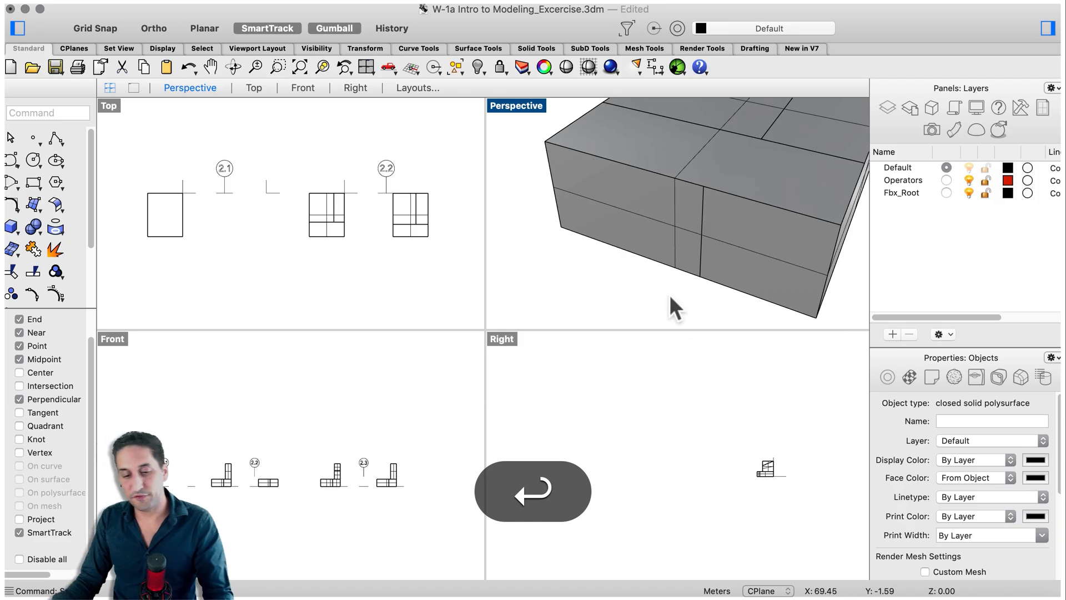
Examine the split faces of the 2.2 box and compare them with the plain box beside label 2.1.
{"action": "scroll", "coordinate": [669, 294], "scroll_direction": "down", "scroll_amount": 5}
{"action": "right_click_drag", "start_coordinate": [702, 281], "coordinate": [731, 174]}
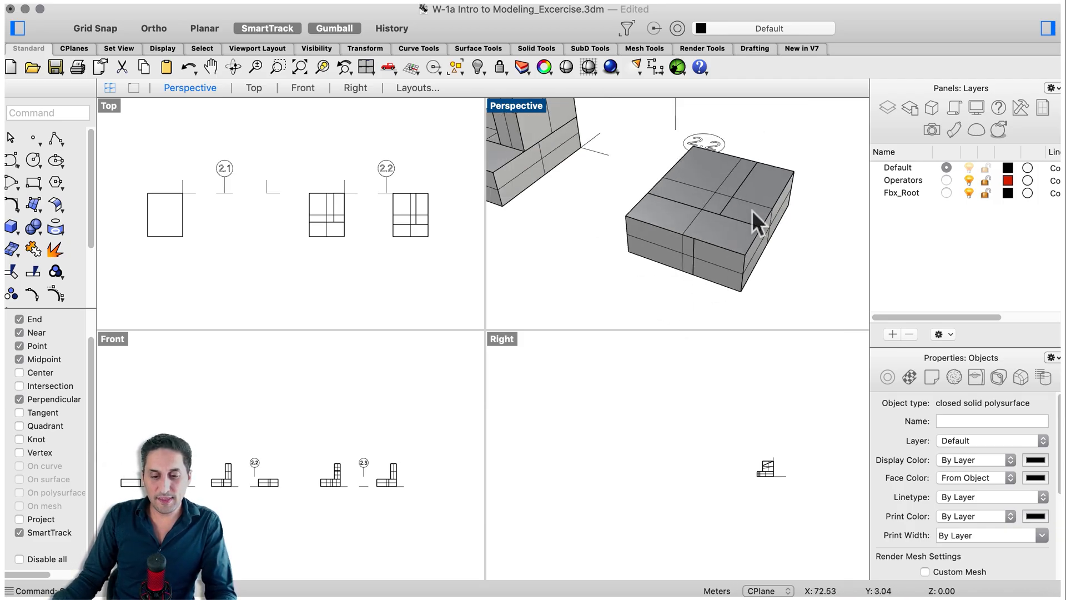
{"action": "scroll", "coordinate": [786, 262], "scroll_direction": "down", "scroll_amount": 3}
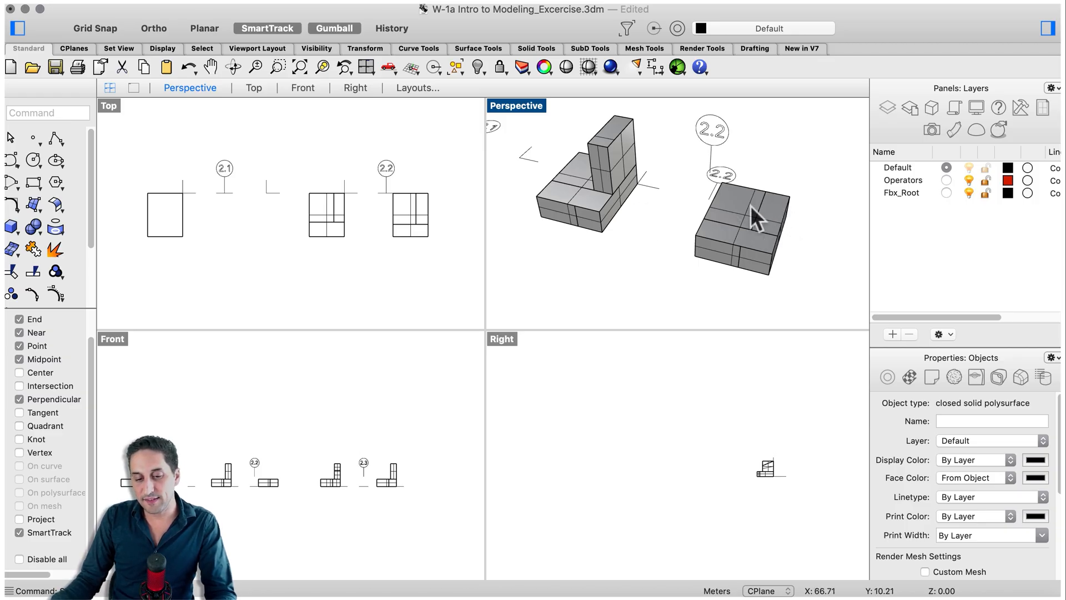
{"action": "scroll", "coordinate": [787, 213], "scroll_direction": "down", "scroll_amount": 3}
{"action": "scroll", "coordinate": [552, 178], "scroll_direction": "down", "scroll_amount": 2}
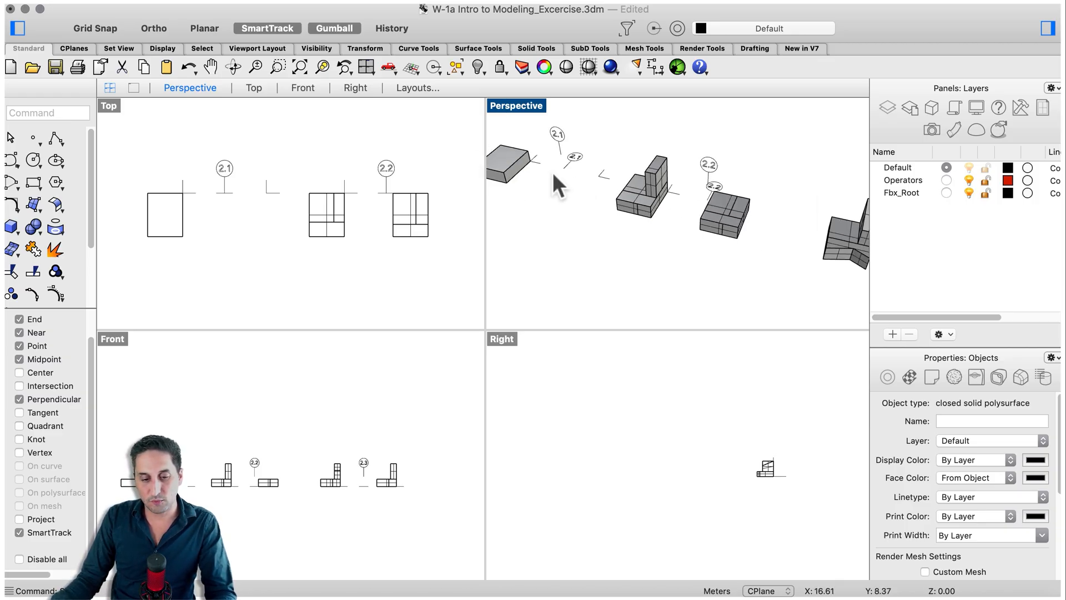
{"action": "left_click", "coordinate": [508, 162]}
{"action": "left_click", "coordinate": [713, 250]}
Extrude the narrow back portion of the 2.2 box's split top face upward as a solid, matching the height of the reference block.
{"action": "scroll", "coordinate": [728, 181], "scroll_direction": "up", "scroll_amount": 3}
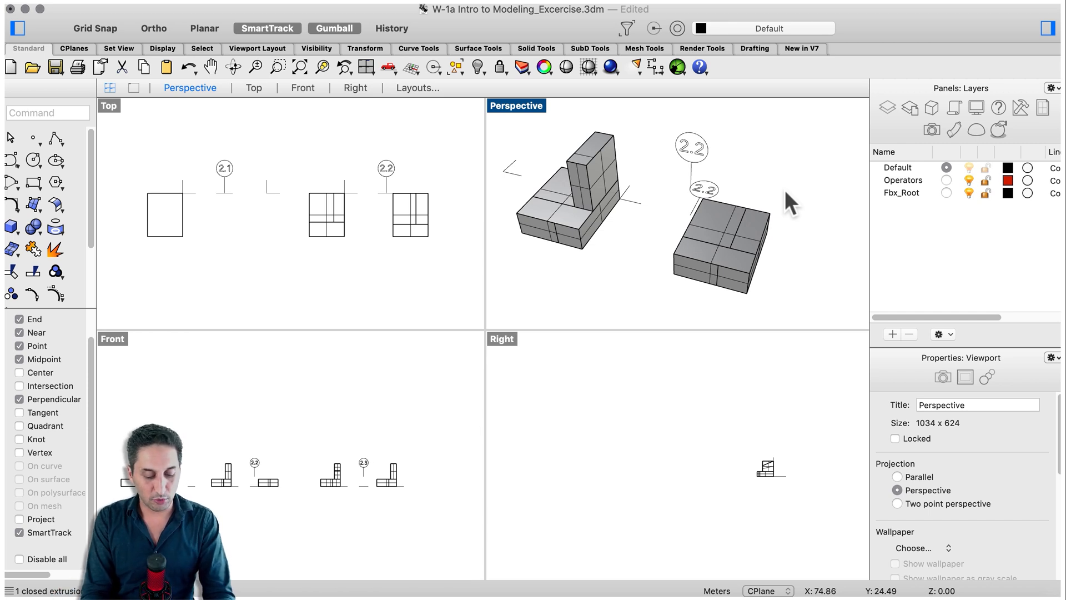
{"action": "type", "text": "extrudesr"}
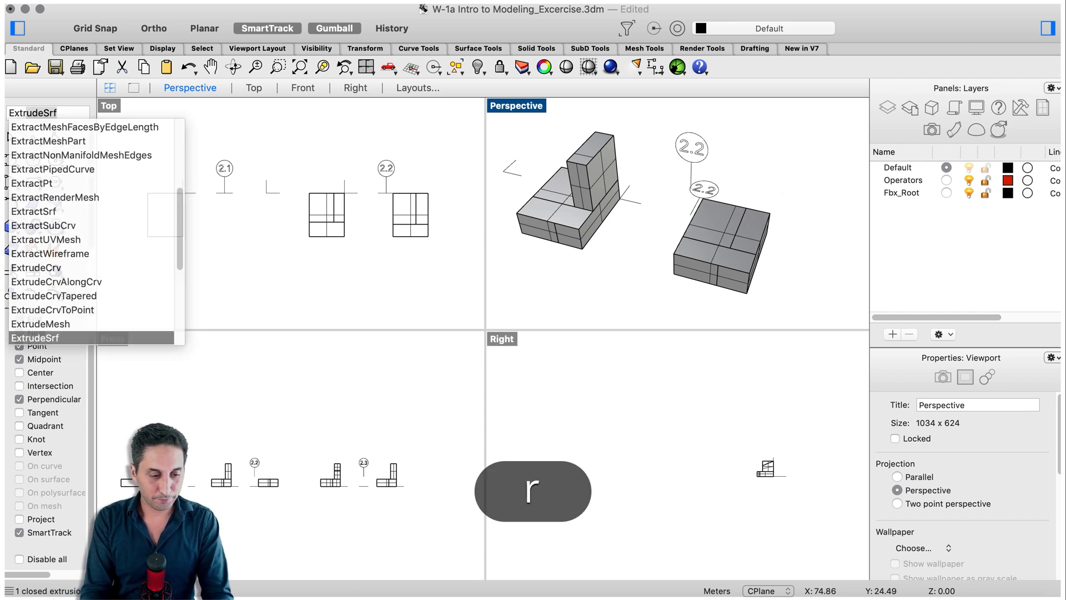
{"action": "key", "text": "Return"}
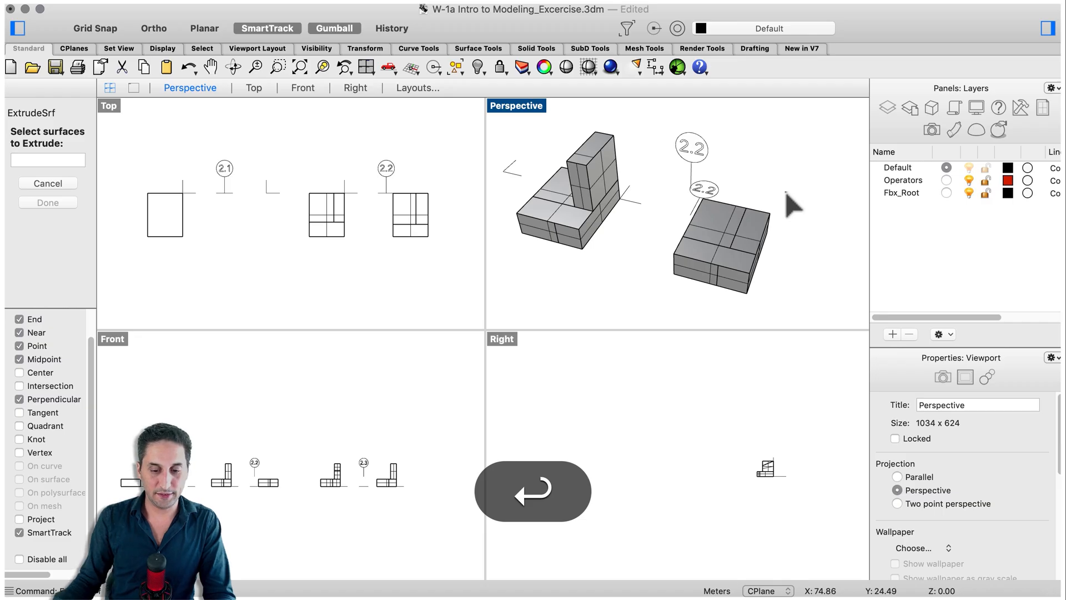
{"action": "left_click", "coordinate": [751, 233]}
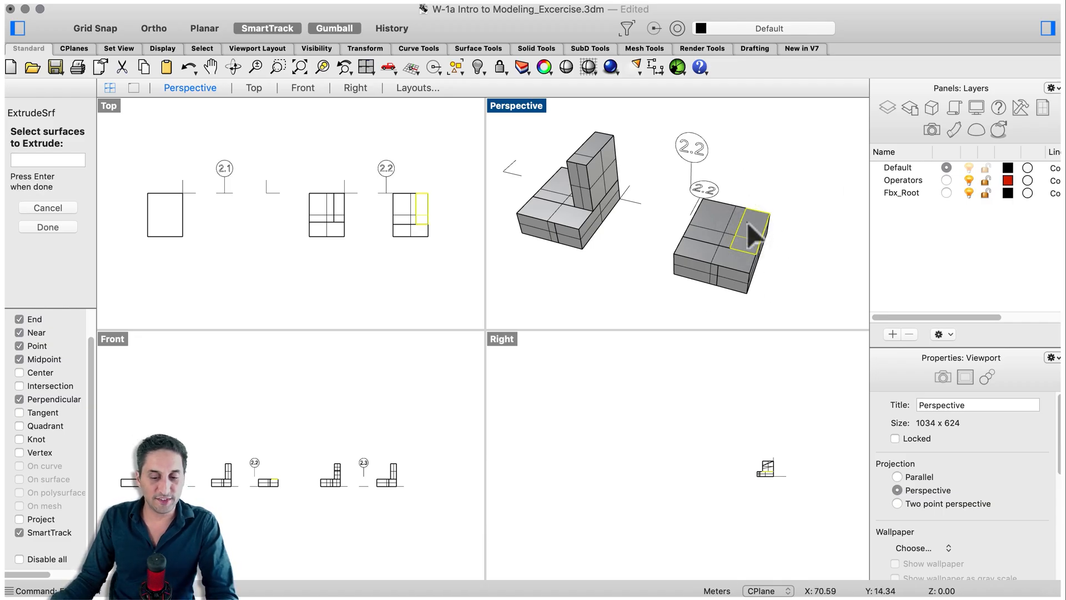
{"action": "key", "text": "Return"}
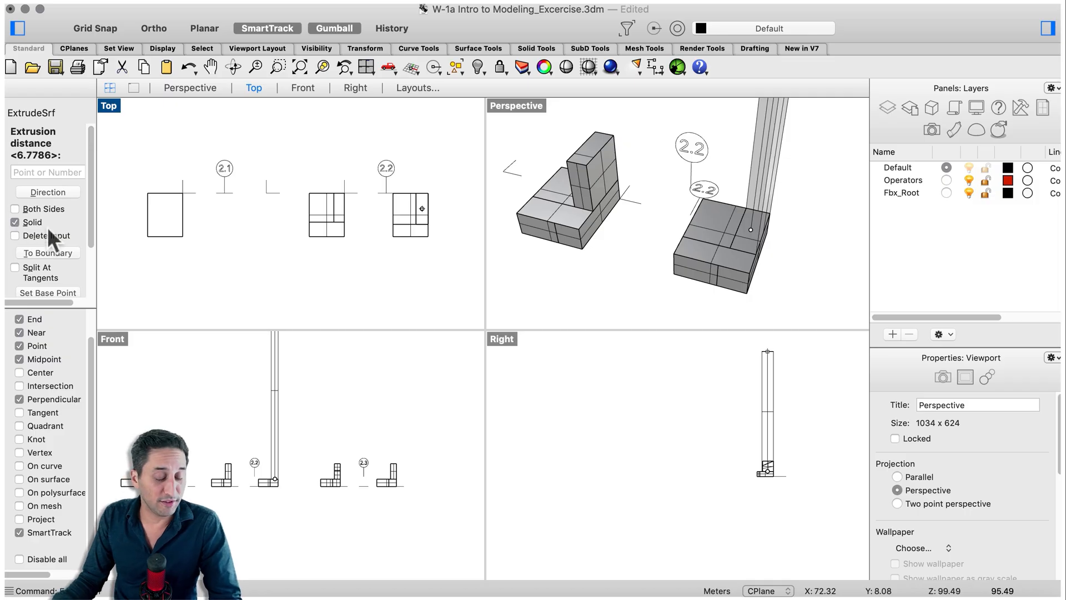
{"action": "right_click", "coordinate": [814, 271]}
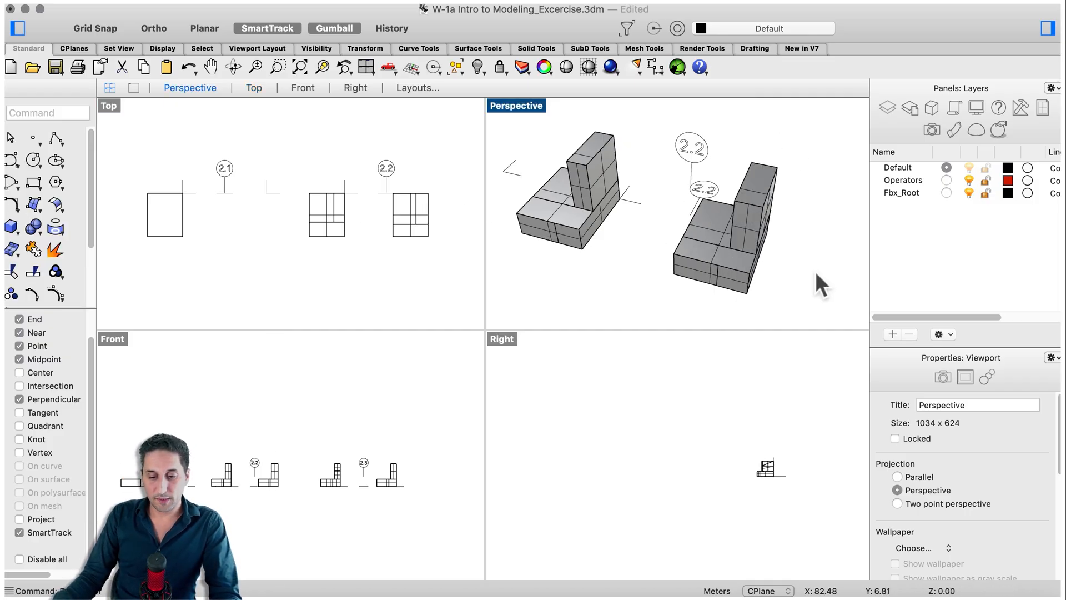
Check whether the upright block and the base beside label 2.2 are separate solids by selecting them.
{"action": "right_click_drag", "start_coordinate": [814, 272], "coordinate": [631, 219]}
{"action": "right_click_drag", "start_coordinate": [779, 245], "coordinate": [713, 231], "text": "shift"}
{"action": "scroll", "coordinate": [807, 208], "scroll_direction": "down", "scroll_amount": 2}
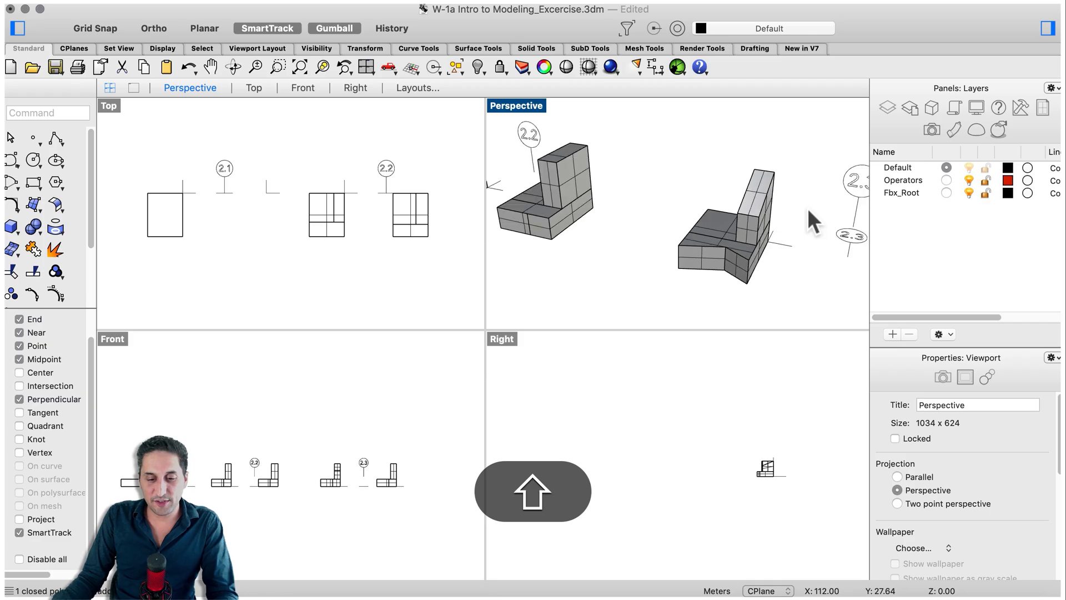
{"action": "left_click", "coordinate": [560, 181]}
{"action": "left_click", "coordinate": [648, 135]}
{"action": "left_click", "coordinate": [545, 228]}
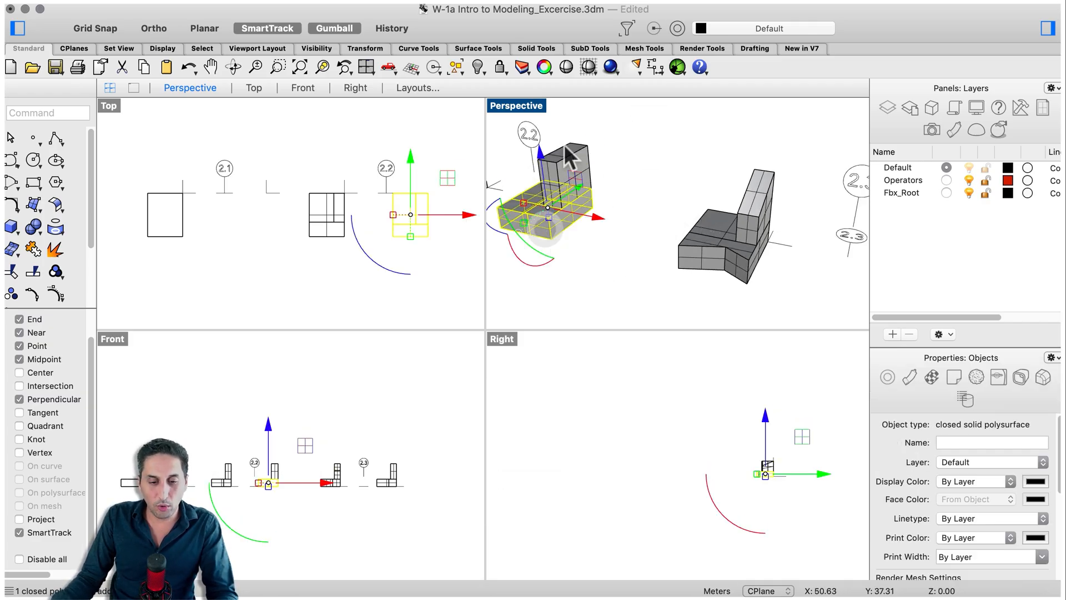
{"action": "left_click", "coordinate": [639, 189]}
{"action": "left_click", "coordinate": [564, 210]}
{"action": "left_click", "coordinate": [619, 122]}
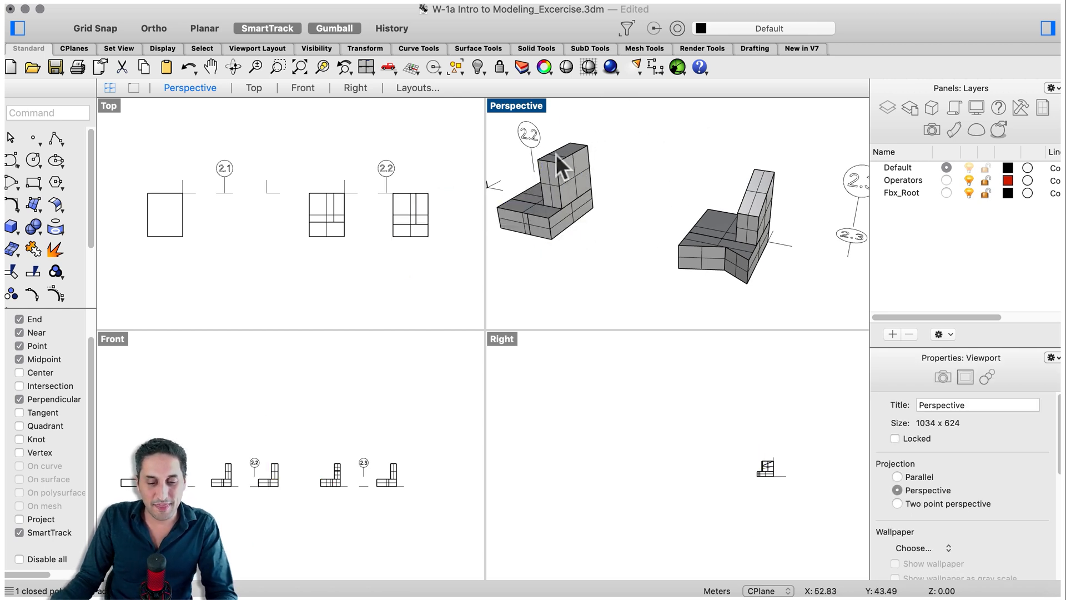
Move the front upper edge of the upright block beside label 2.3 straight down about 2.6 m with MoveEdge, snapping along the block's vertical edge.
{"action": "scroll", "coordinate": [534, 148], "scroll_direction": "up", "scroll_amount": 3}
{"action": "scroll", "coordinate": [547, 170], "scroll_direction": "down", "scroll_amount": 3}
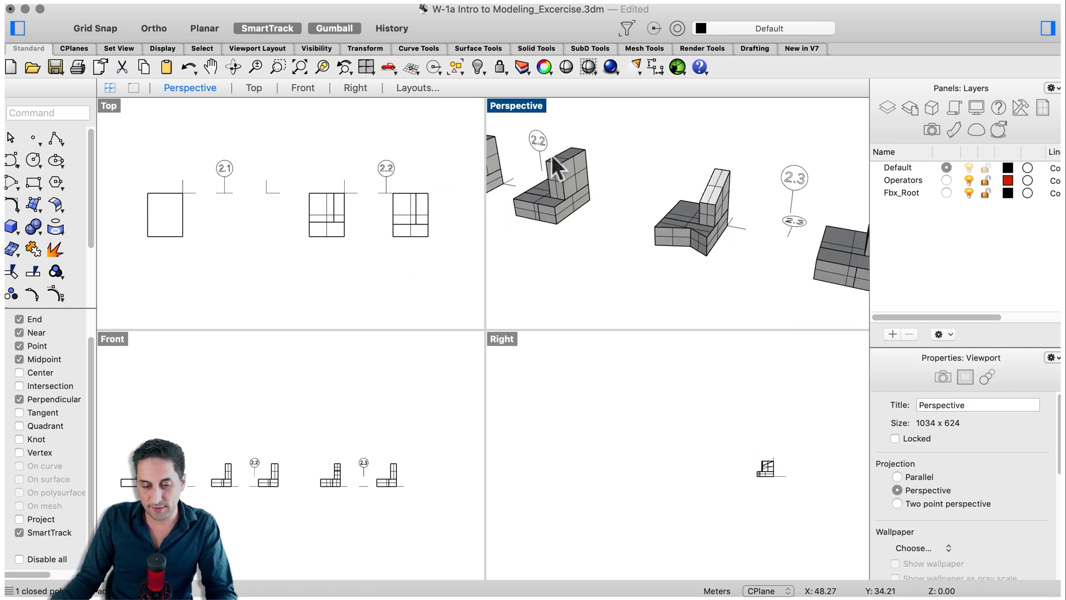
{"action": "scroll", "coordinate": [728, 191], "scroll_direction": "up", "scroll_amount": 4}
{"action": "scroll", "coordinate": [721, 196], "scroll_direction": "down", "scroll_amount": 3}
{"action": "mouse_move", "coordinate": [740, 275]}
{"action": "right_mouse_down", "text": "shift"}
{"action": "mouse_move", "coordinate": [699, 255]}
{"action": "mouse_move", "coordinate": [735, 258]}
{"action": "right_mouse_up", "text": "shift"}
{"action": "scroll", "coordinate": [792, 164], "scroll_direction": "up", "scroll_amount": 5}
{"action": "scroll", "coordinate": [689, 191], "scroll_direction": "down", "scroll_amount": 8}
{"action": "scroll", "coordinate": [741, 154], "scroll_direction": "up", "scroll_amount": 5}
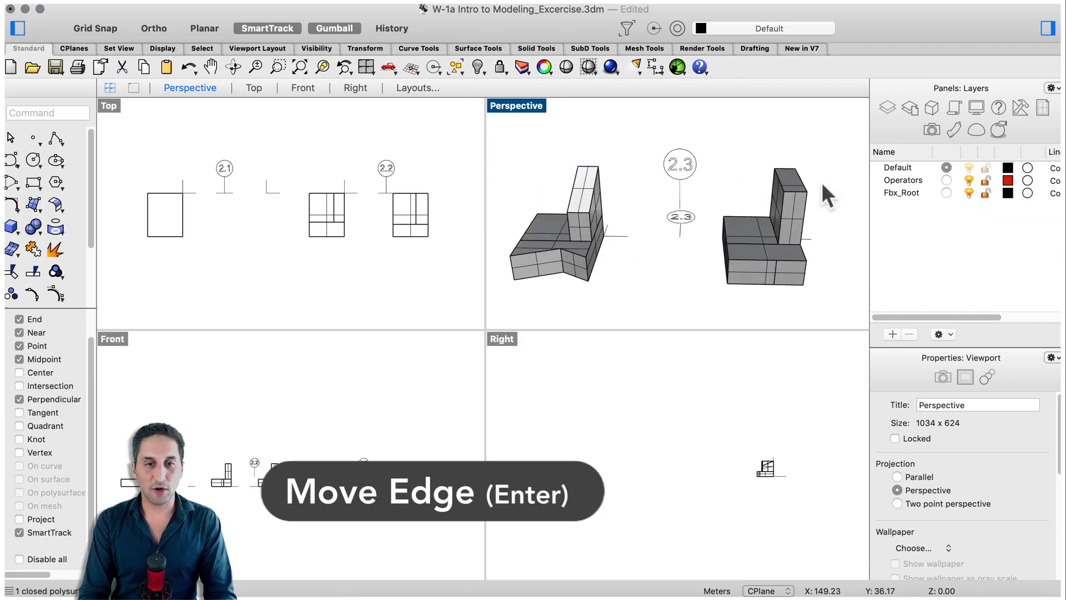
{"action": "type", "text": "move"}
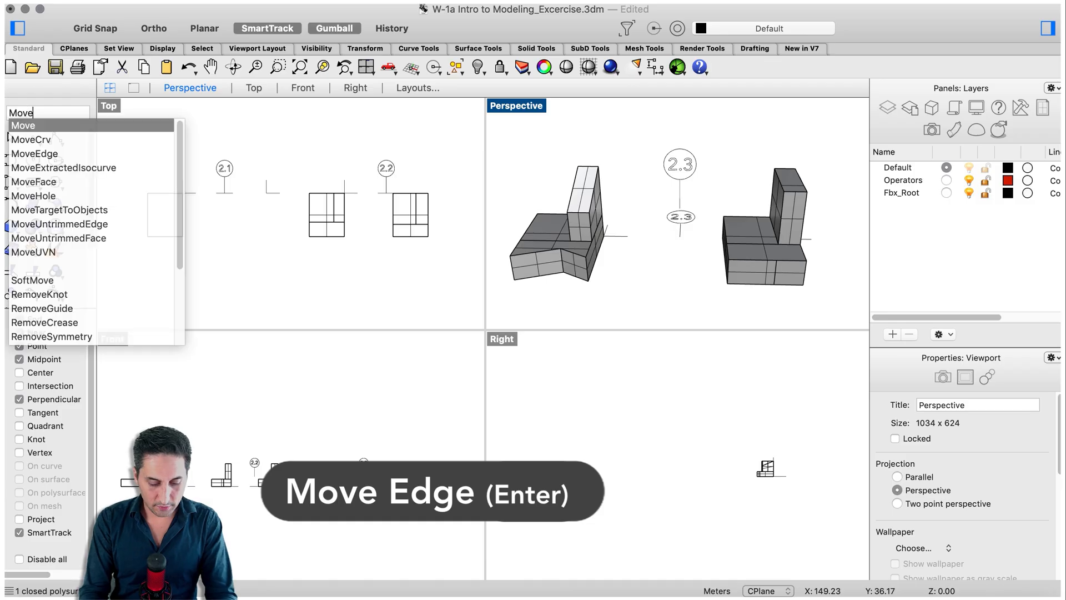
{"action": "key", "text": "Down"}
{"action": "key", "text": "Down"}
{"action": "key", "text": "Return"}
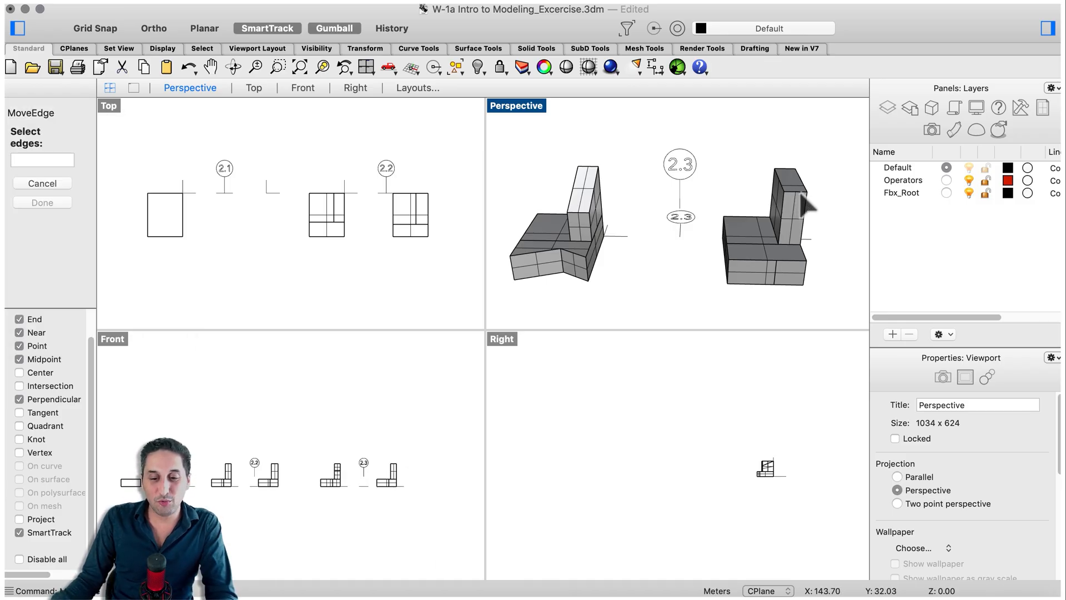
{"action": "left_click", "coordinate": [801, 193]}
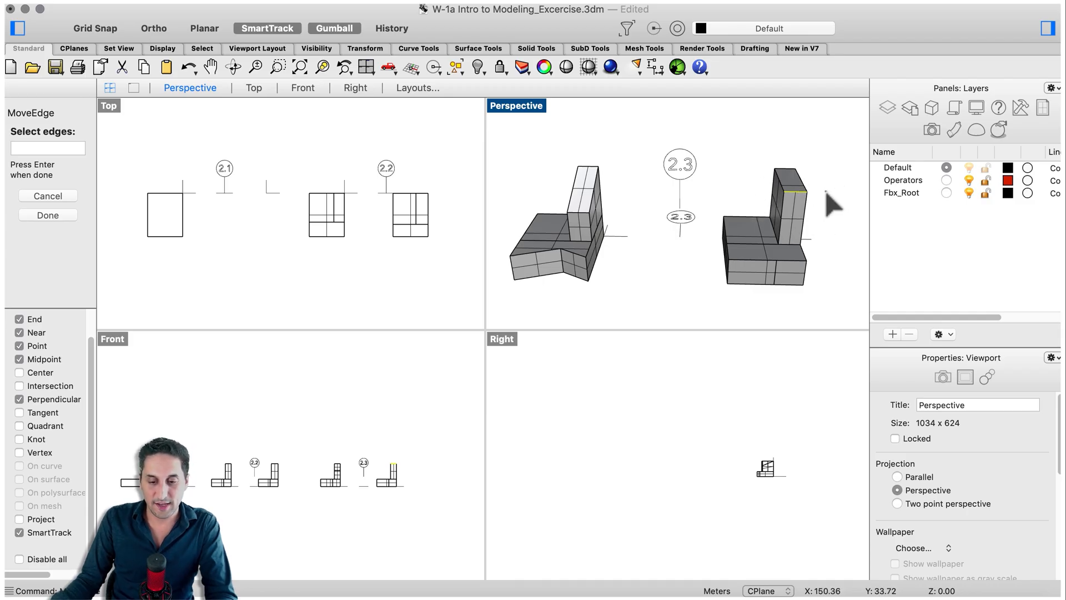
{"action": "key", "text": "Return"}
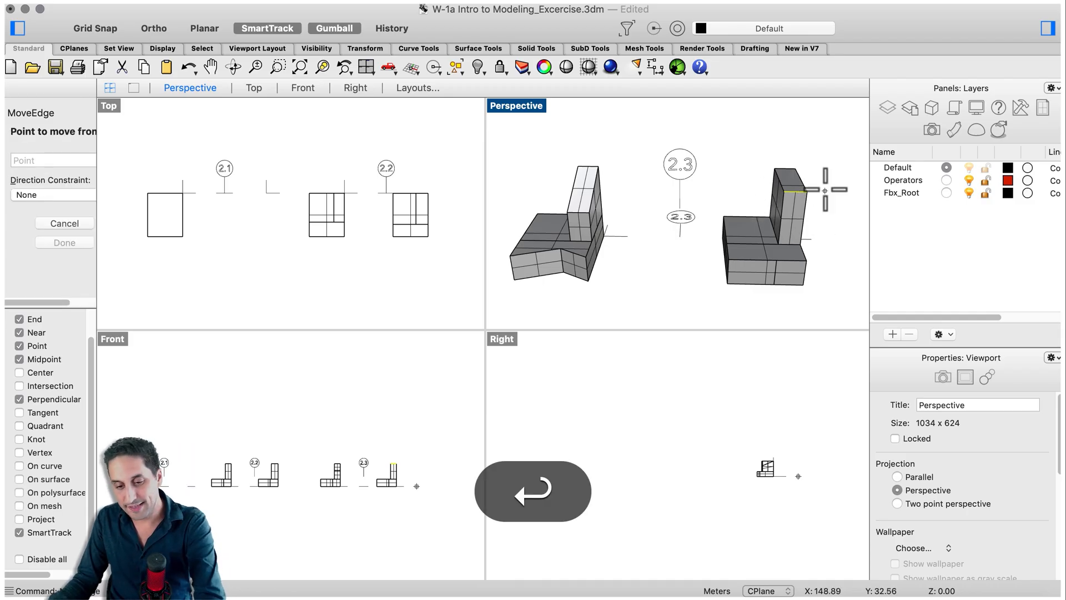
{"action": "left_click", "coordinate": [836, 216]}
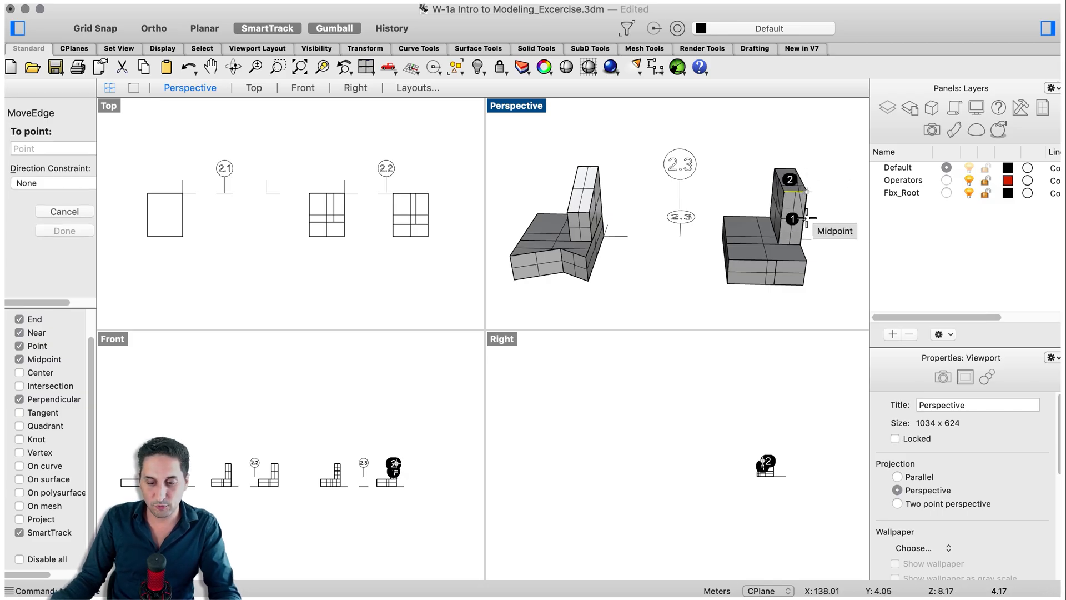
{"action": "scroll", "coordinate": [771, 462], "scroll_direction": "up", "scroll_amount": 8}
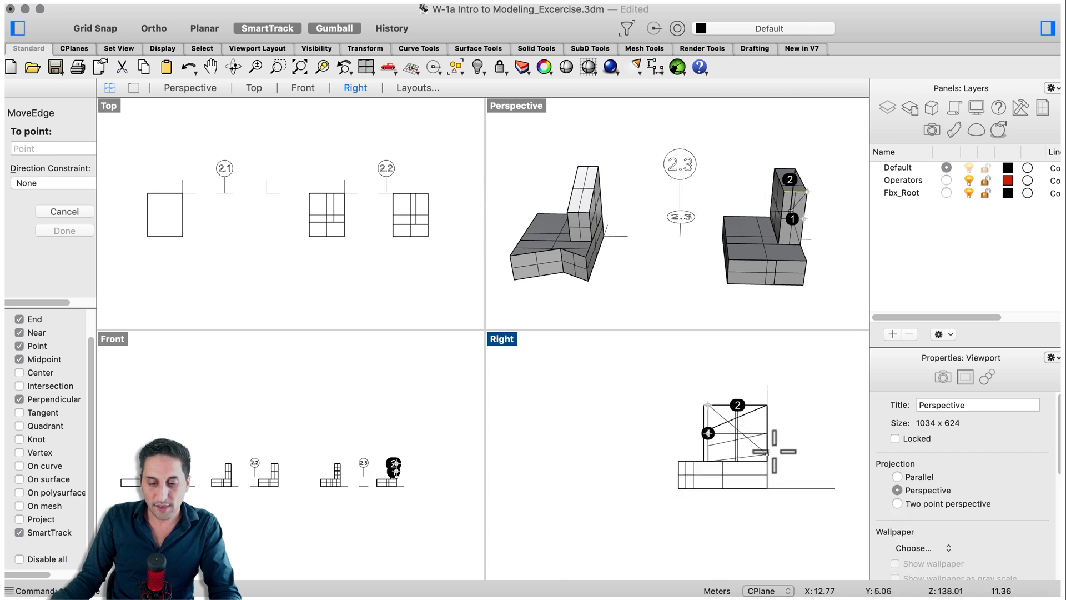
{"action": "scroll", "coordinate": [408, 500], "scroll_direction": "up", "scroll_amount": 2}
{"action": "scroll", "coordinate": [408, 500], "scroll_direction": "up", "scroll_amount": 5}
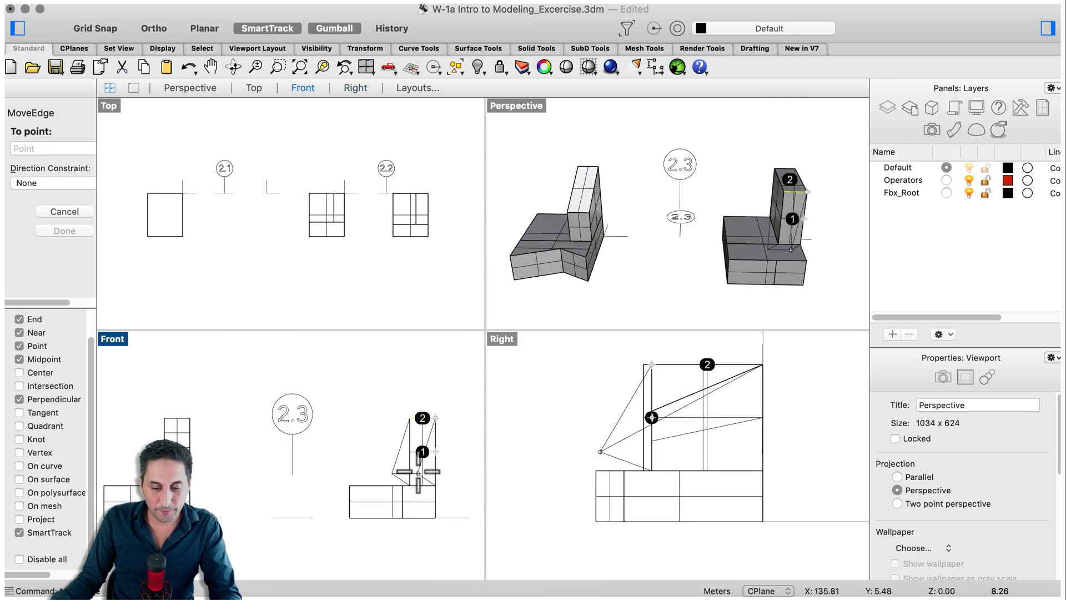
{"action": "scroll", "coordinate": [367, 247], "scroll_direction": "down", "scroll_amount": 5}
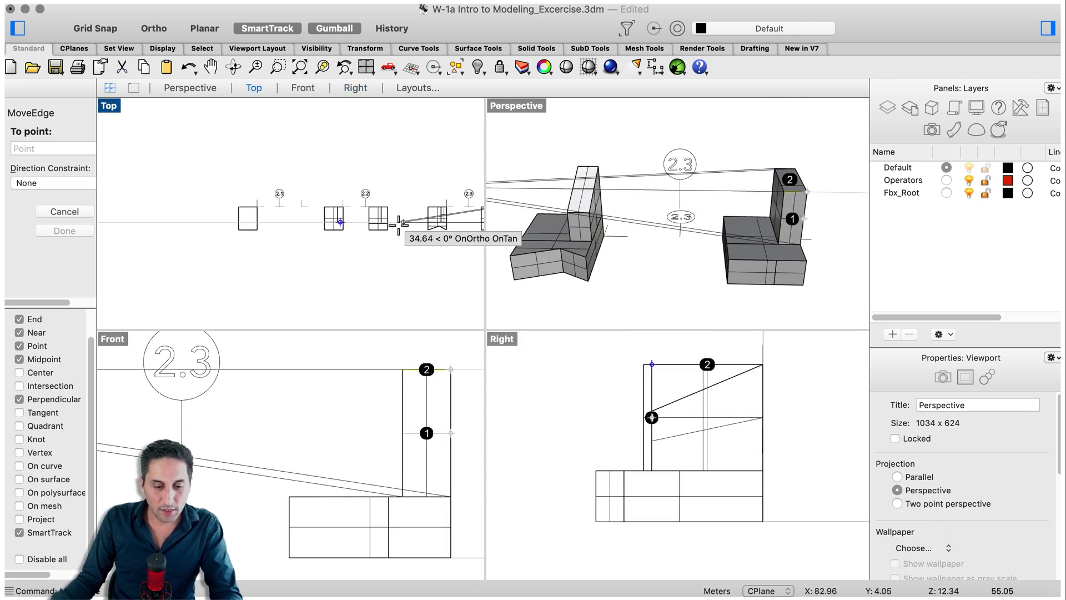
{"action": "scroll", "coordinate": [382, 233], "scroll_direction": "up", "scroll_amount": 5}
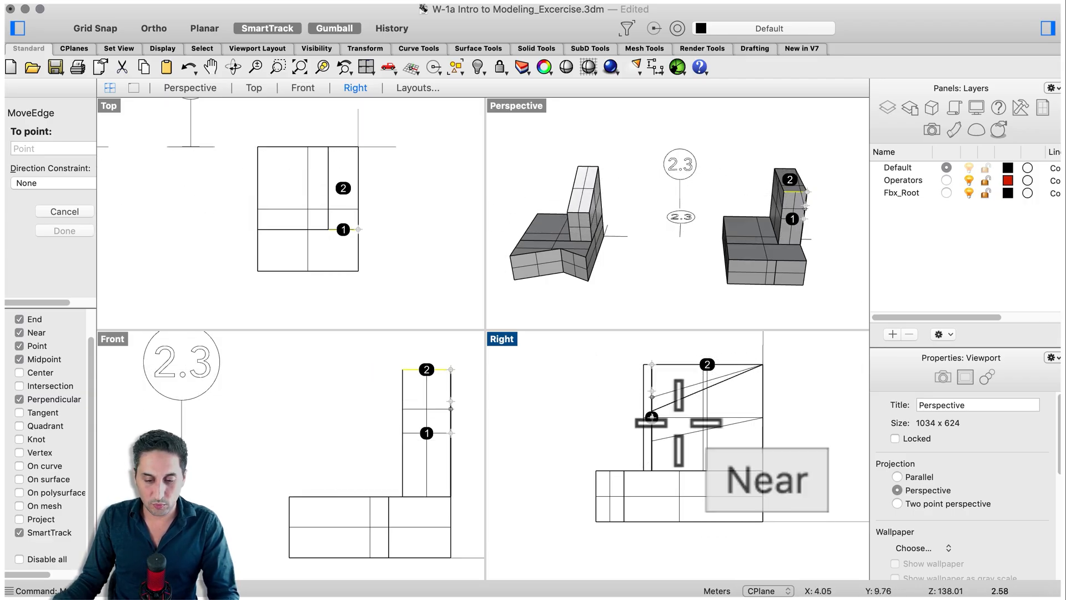
{"action": "left_click", "coordinate": [652, 397]}
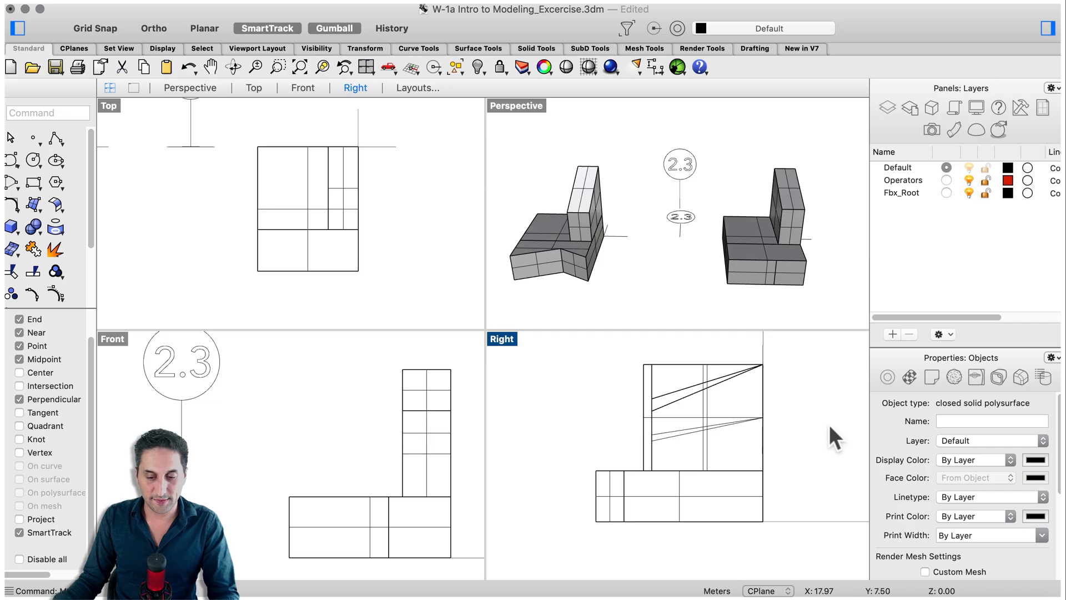
Move the vertical split edge on the front face of the 2.3 base inward with MoveEdge to form a V-shaped notch like the reference.
{"action": "left_click", "coordinate": [825, 272]}
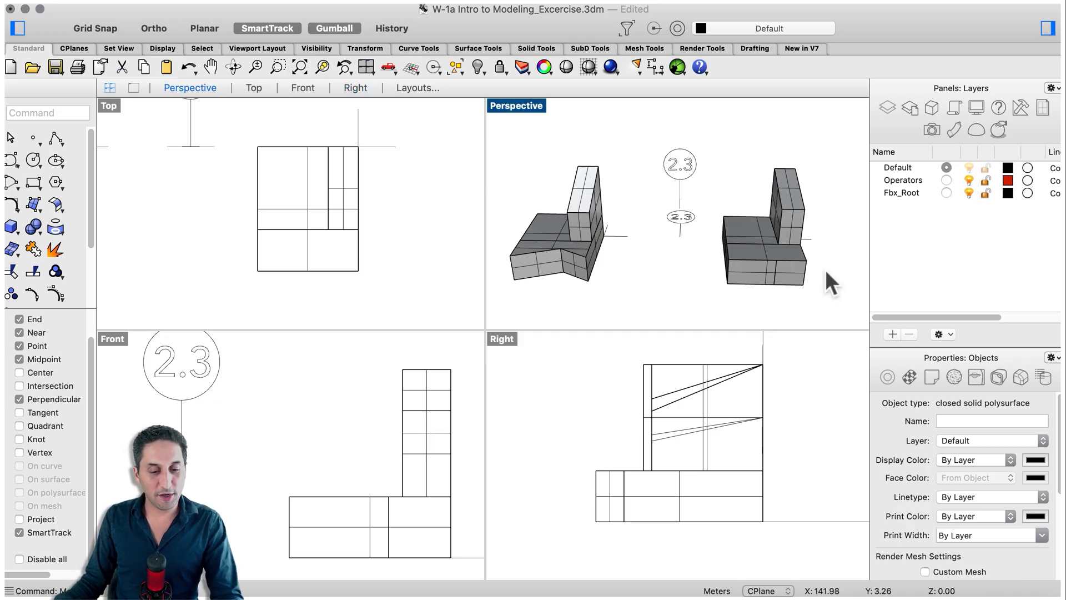
{"action": "key", "text": "space"}
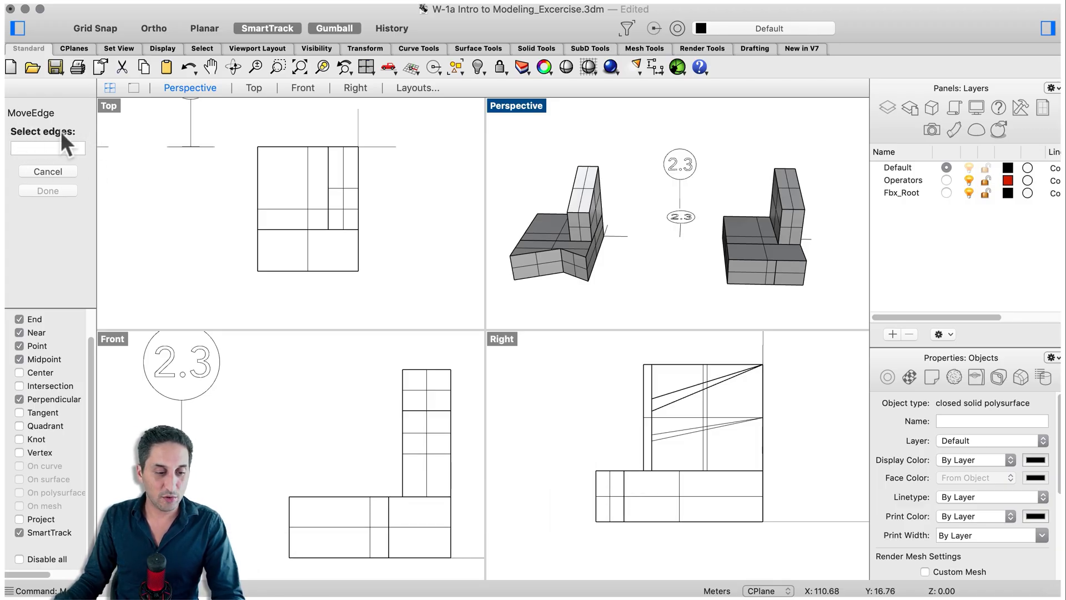
{"action": "left_click", "coordinate": [776, 275]}
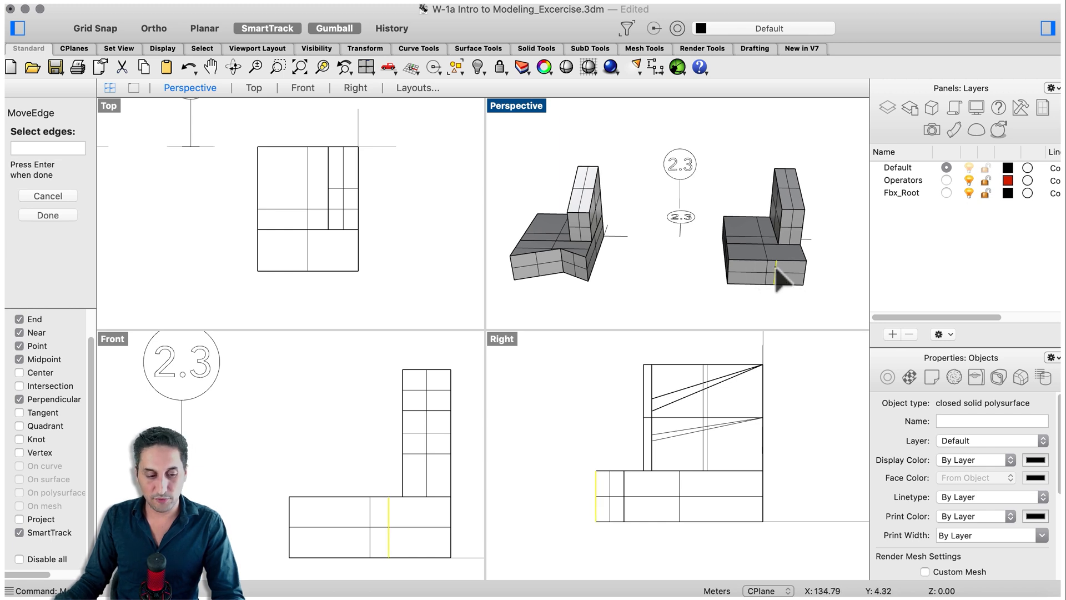
{"action": "key", "text": "Return"}
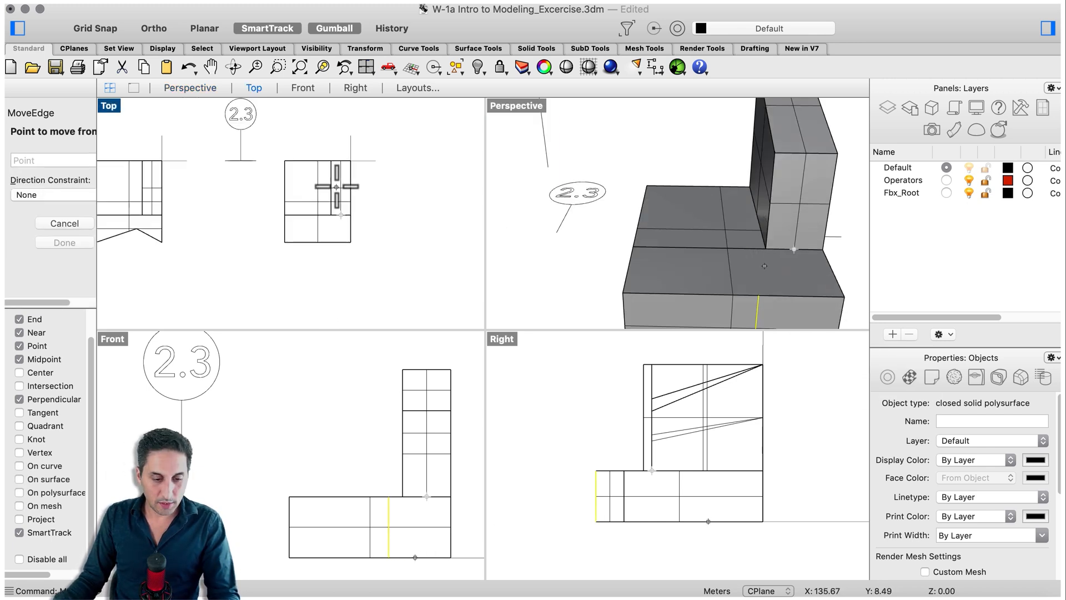
{"action": "scroll", "coordinate": [336, 187], "scroll_direction": "down", "scroll_amount": 2}
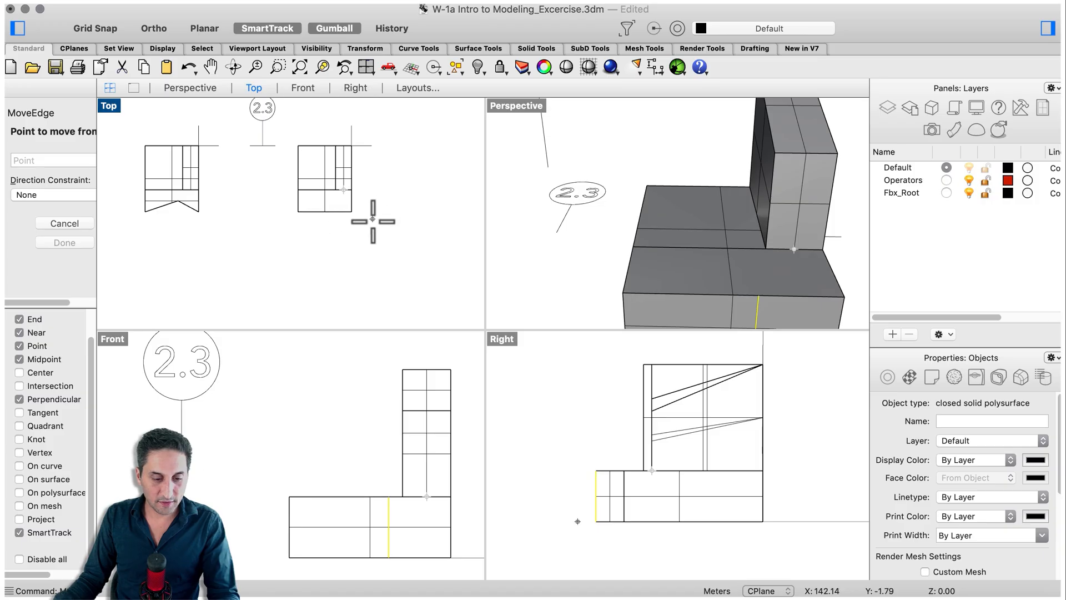
{"action": "left_click", "coordinate": [388, 267]}
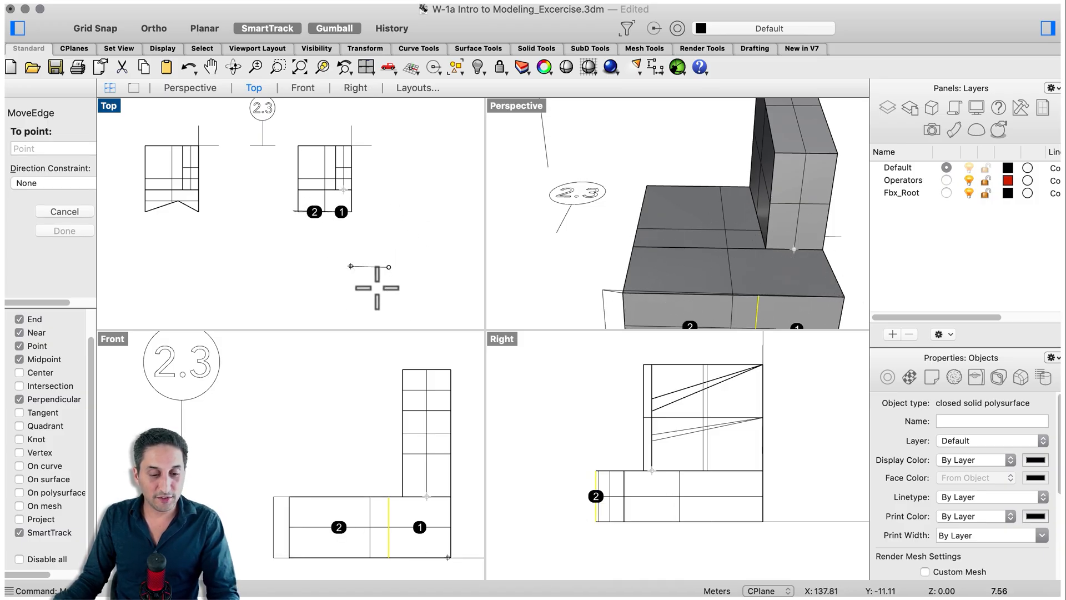
{"action": "scroll", "coordinate": [623, 214], "scroll_direction": "down", "scroll_amount": 3}
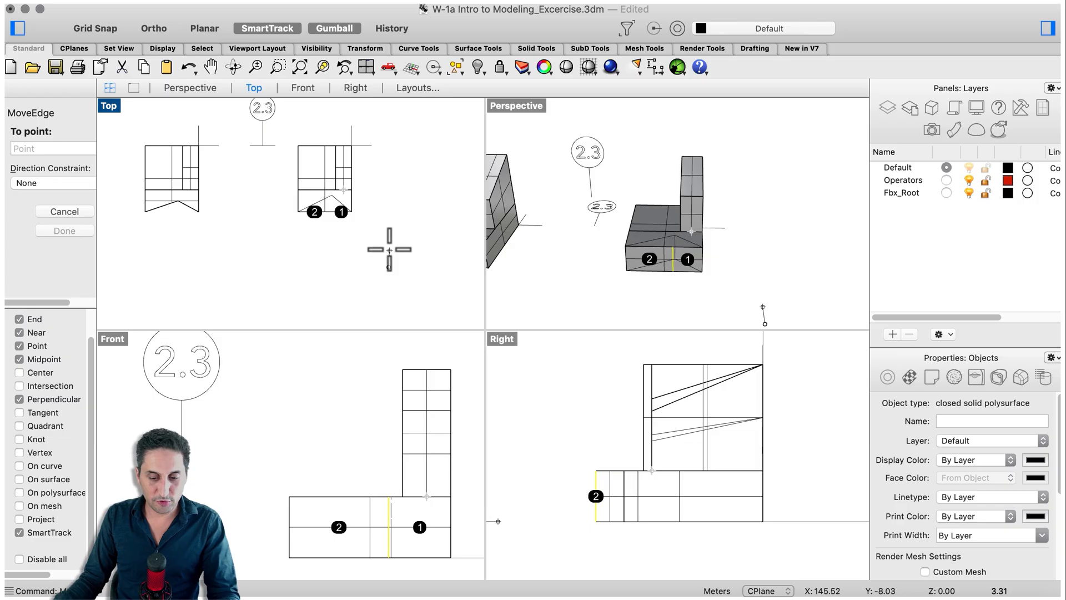
{"action": "left_click", "coordinate": [368, 250]}
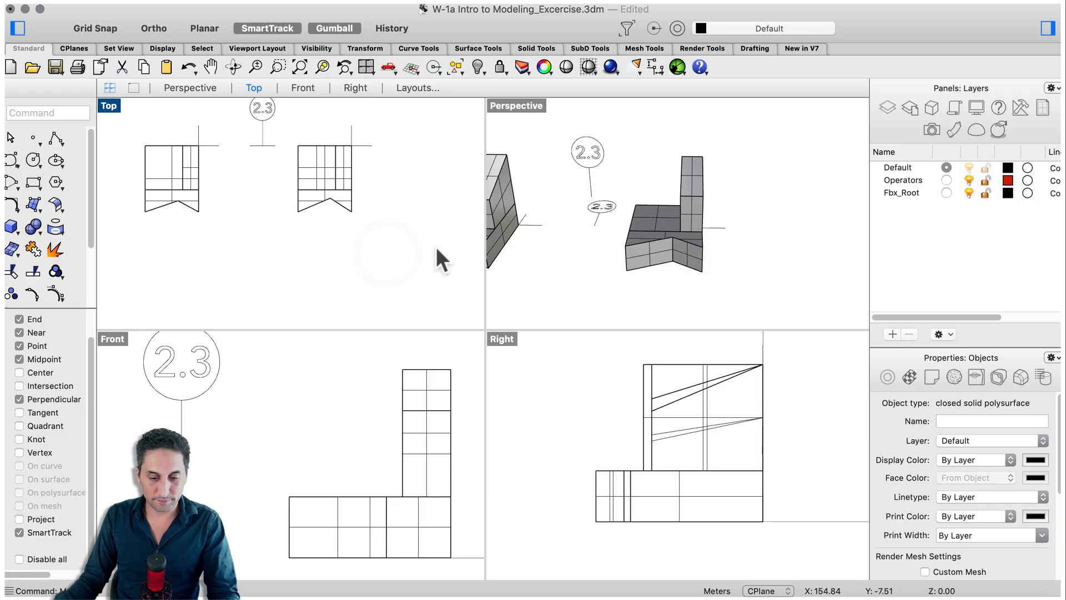